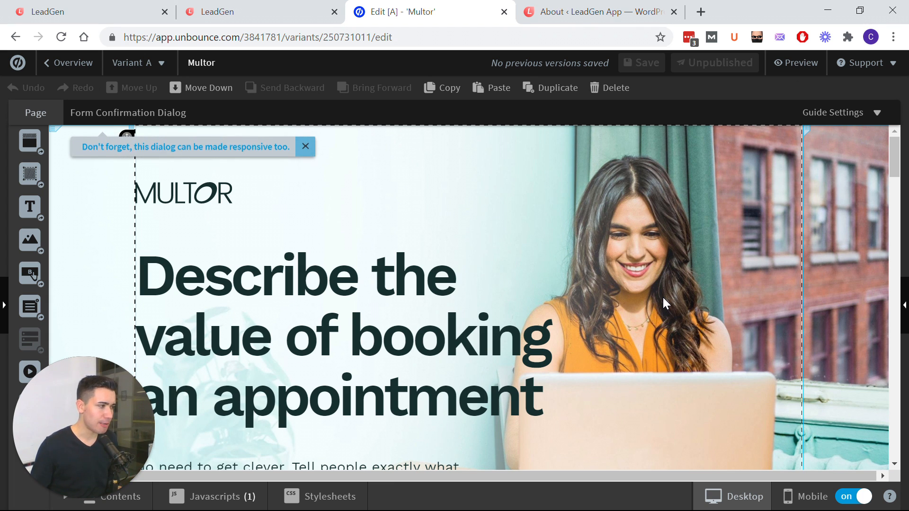
Look over the landing page's hero, benefits and Schedule an Appointment form sections.
scroll(663, 297, "down", 3)
scroll(663, 297, "up", 2)
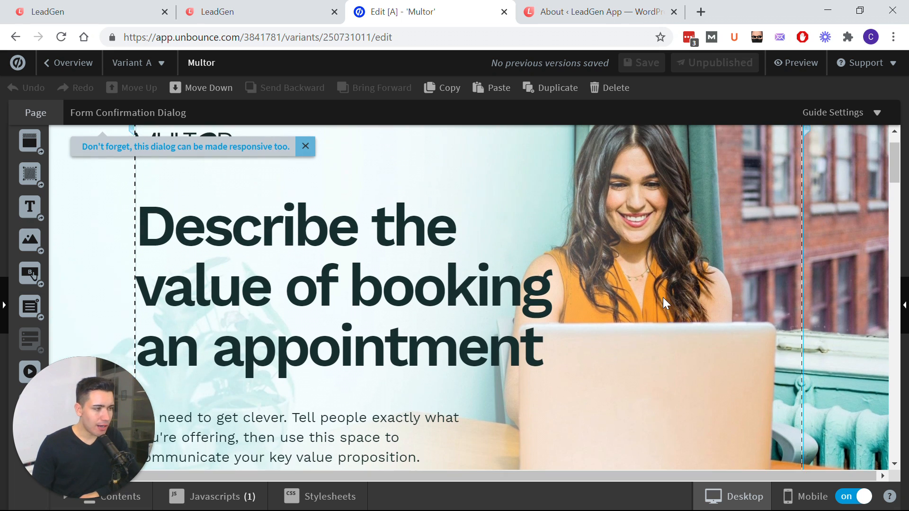
scroll(665, 295, "down", 6)
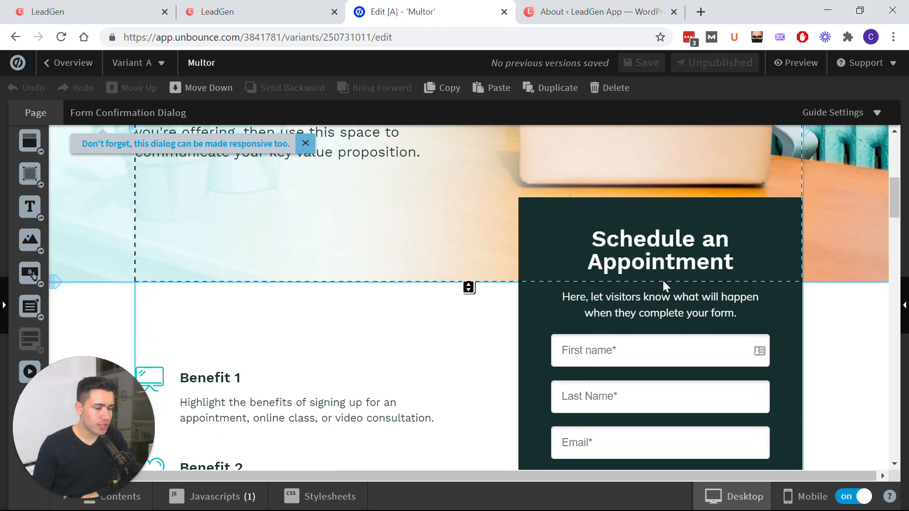
scroll(845, 180, "down", 2)
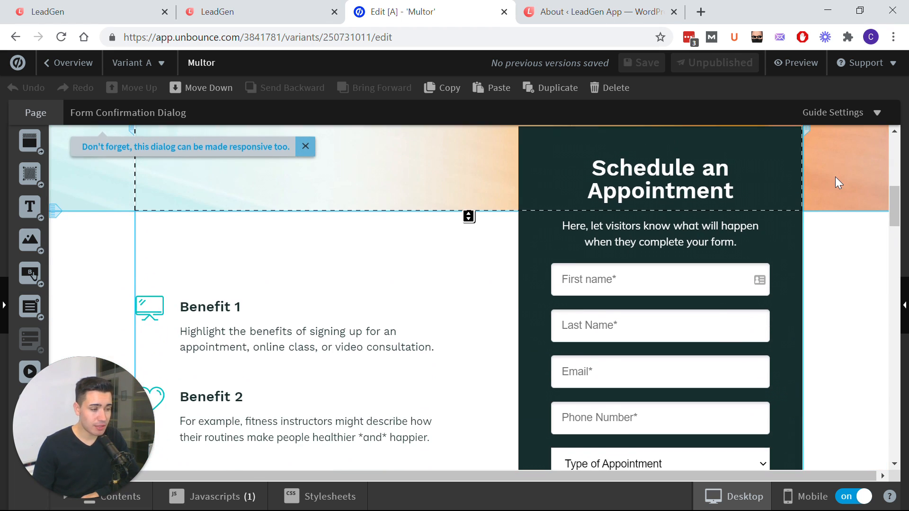
scroll(838, 182, "down", 4)
scroll(838, 183, "up", 3)
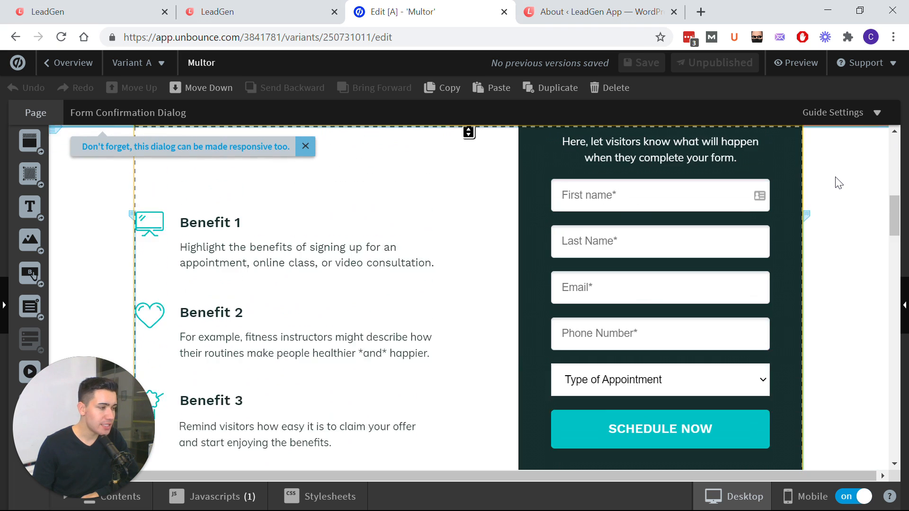
scroll(839, 182, "up", 2)
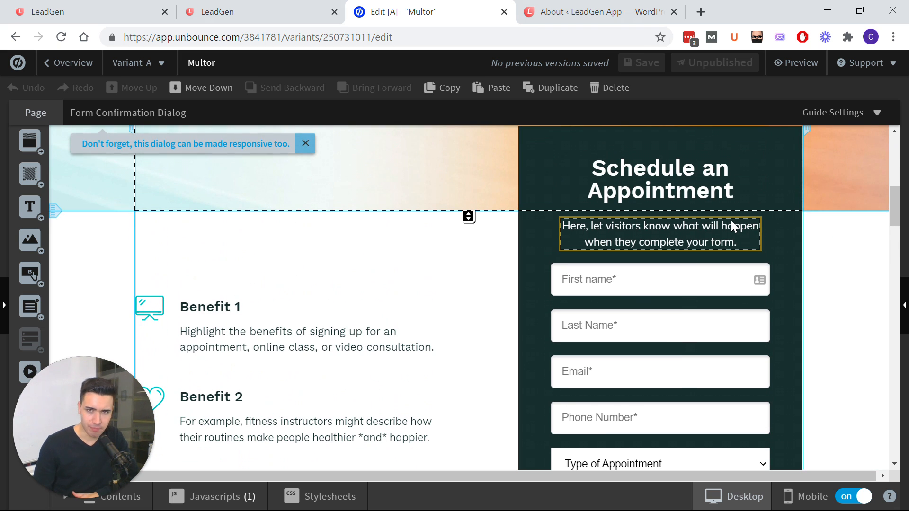
Delete the built-in appointment form from the dark green box beside the benefits.
left_click(686, 299)
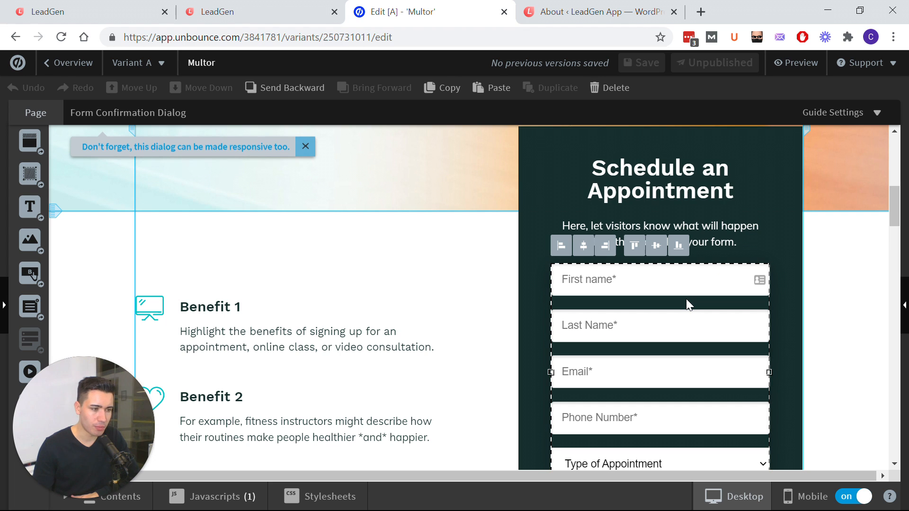
scroll(688, 301, "down", 4)
scroll(689, 305, "up", 2)
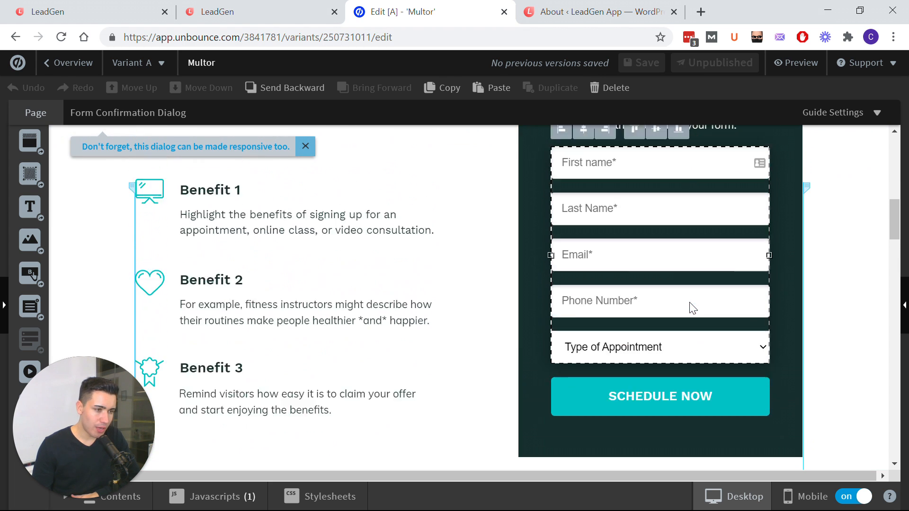
scroll(689, 308, "up", 1)
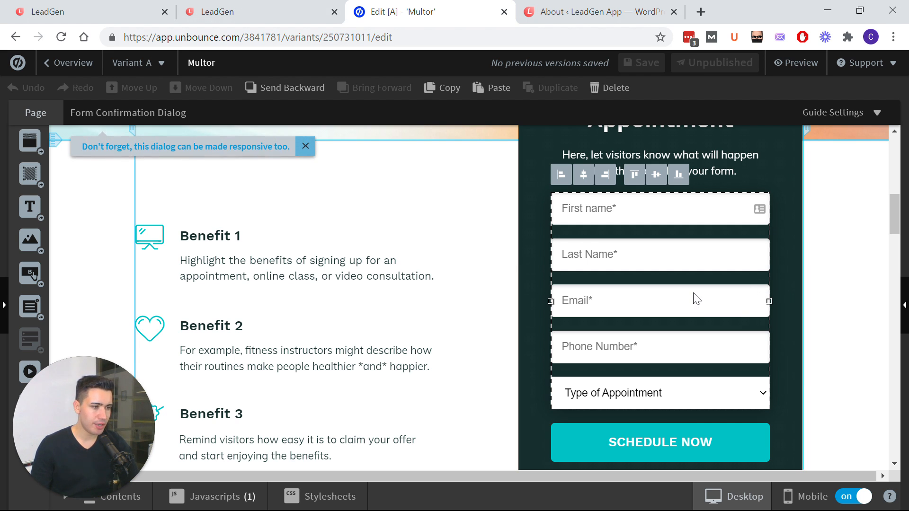
key("Delete")
Delete the visitor description text and the Schedule an Appointment heading from the dark green box.
left_click(672, 229)
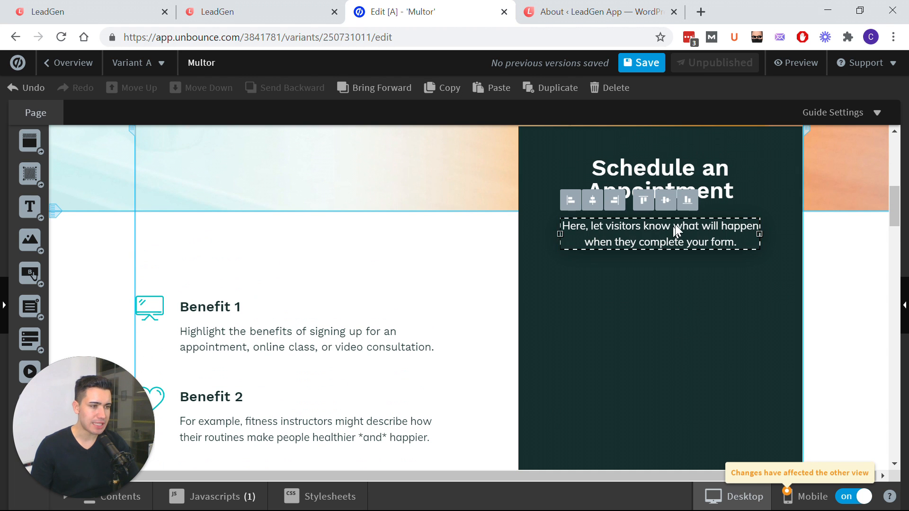
key("Delete")
left_click(694, 165)
key("Delete")
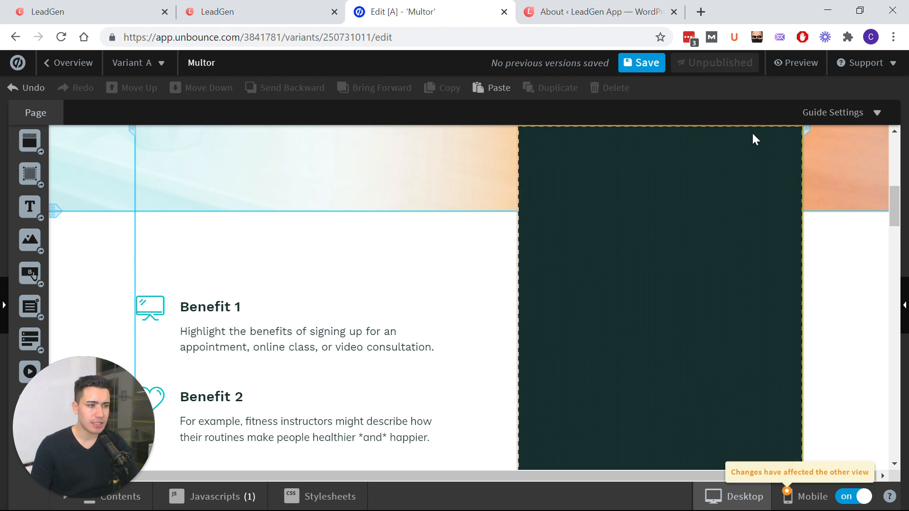
scroll(777, 147, "up", 2)
scroll(502, 270, "down", 4)
scroll(514, 322, "down", 4)
scroll(694, 326, "up", 4)
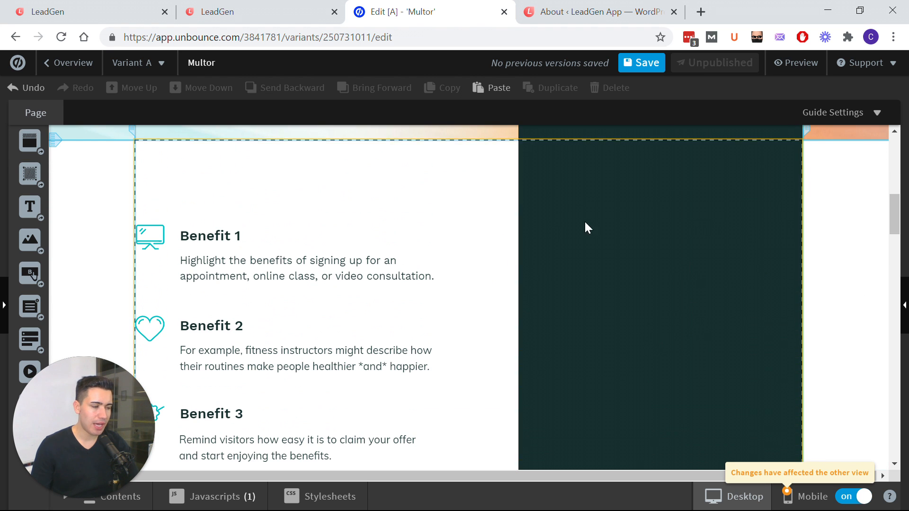
scroll(564, 399, "up", 3)
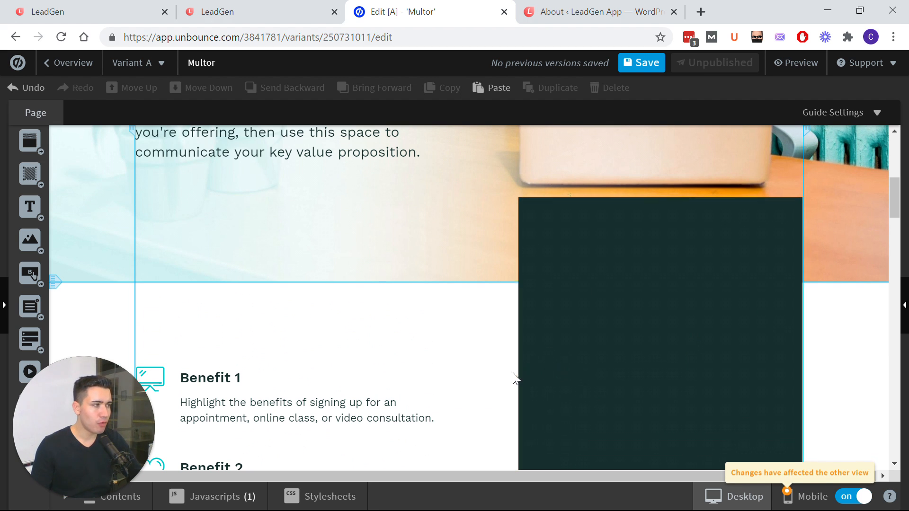
Switch to the LeadGen preview of the Book Your Free Consultation form and reload it.
left_click(239, 11)
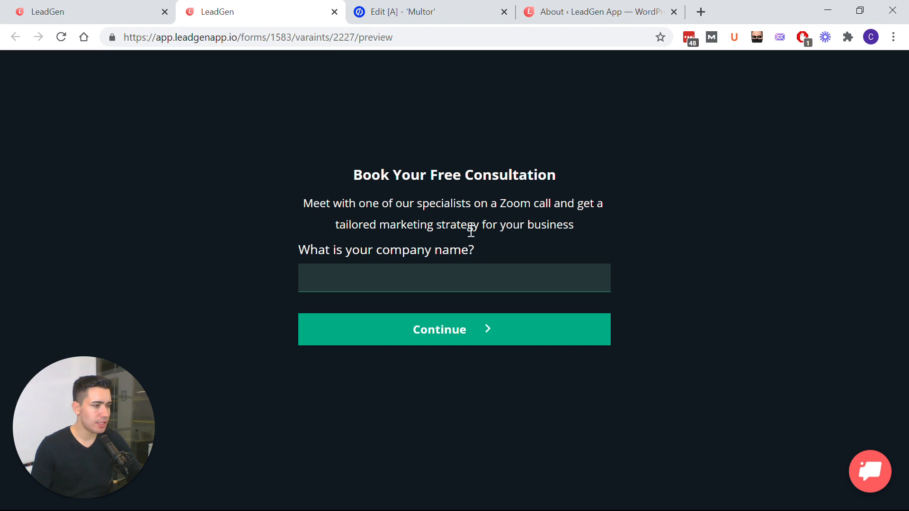
left_click(313, 37)
key("Return")
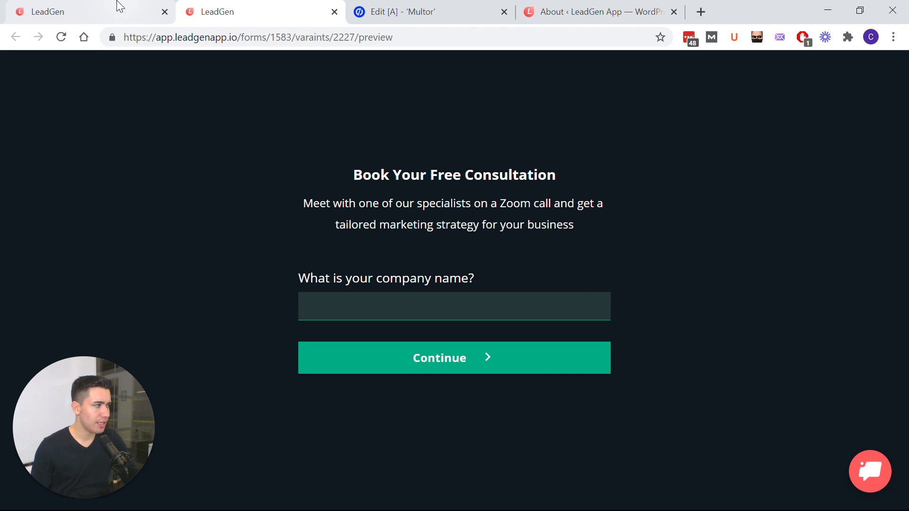
Go to the Consultation booking form's overview in LeadGen and open its champion variant for editing.
left_click(97, 6)
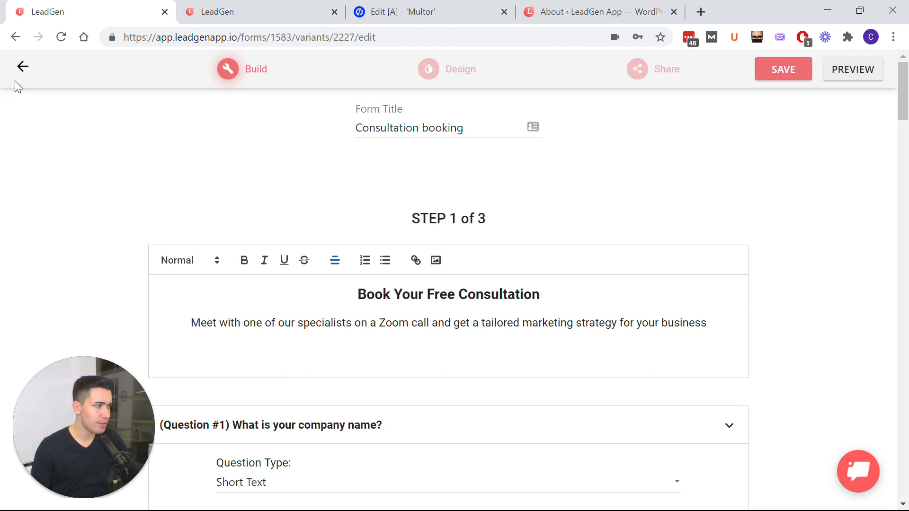
left_click(22, 67)
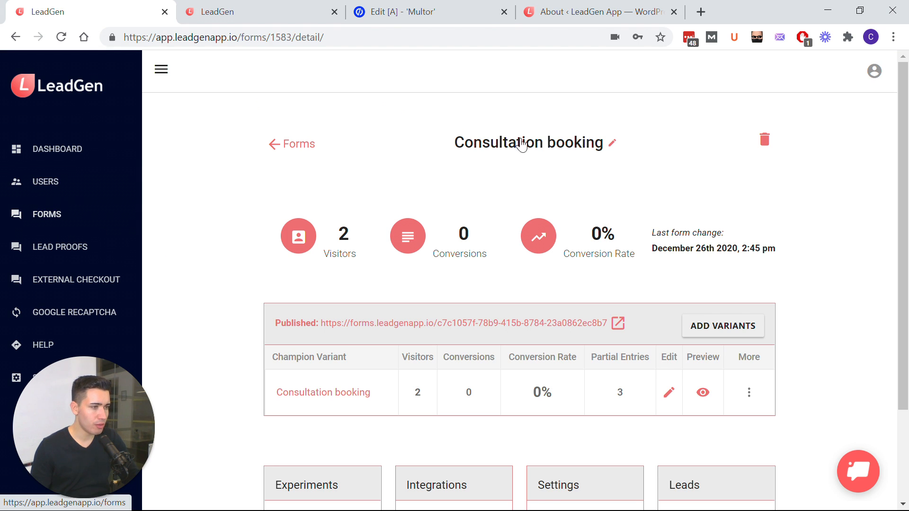
left_click(303, 393)
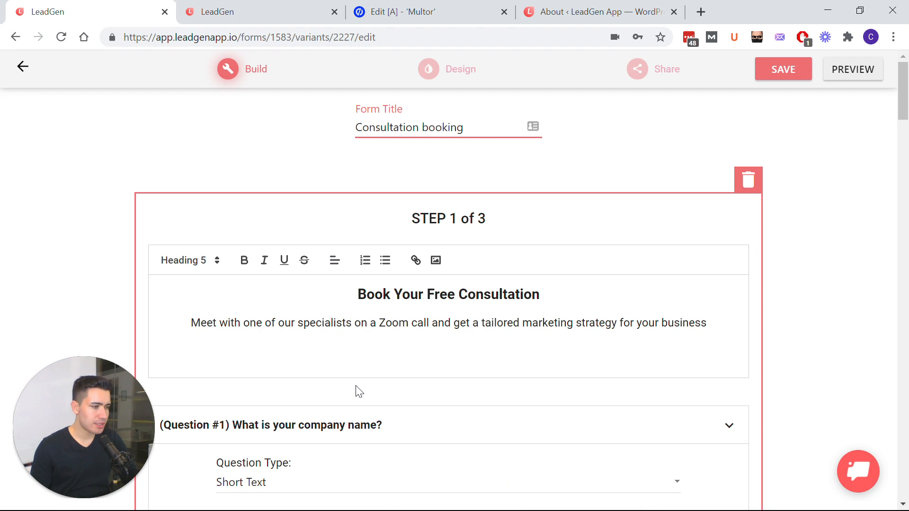
Open the form's Iframe sharing options and copy the complete embed code.
left_click(676, 75)
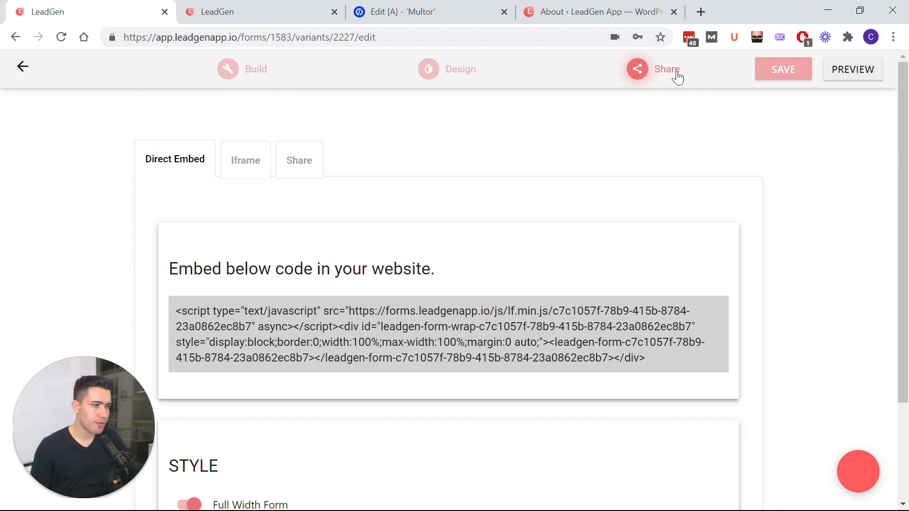
left_click(243, 170)
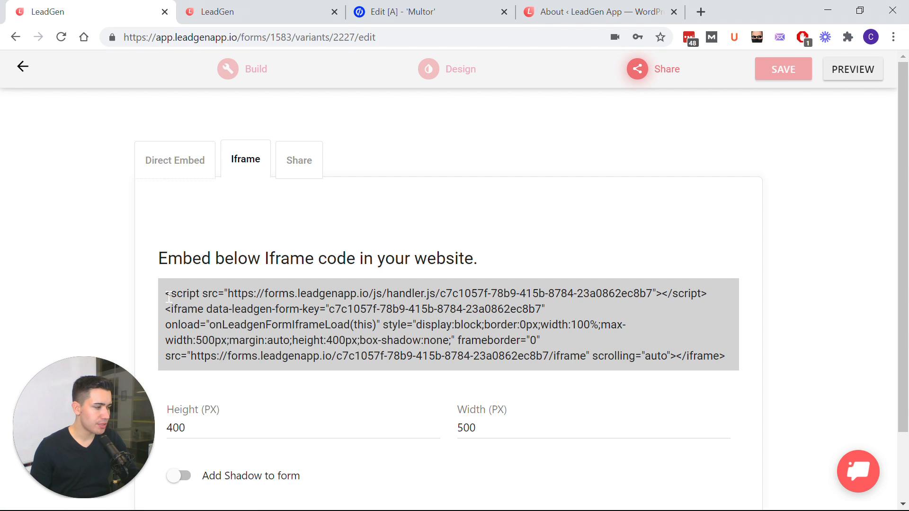
left_click_drag(166, 296, 741, 370)
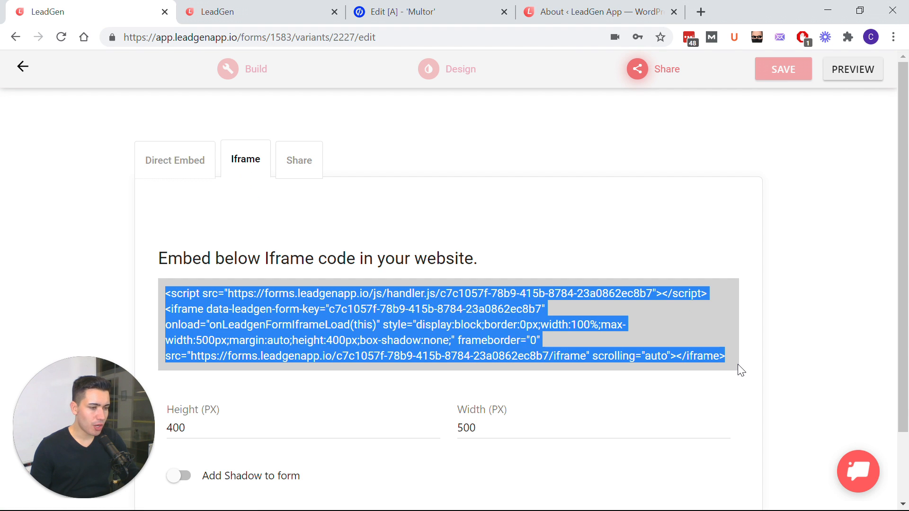
right_click(452, 307)
left_click(475, 317)
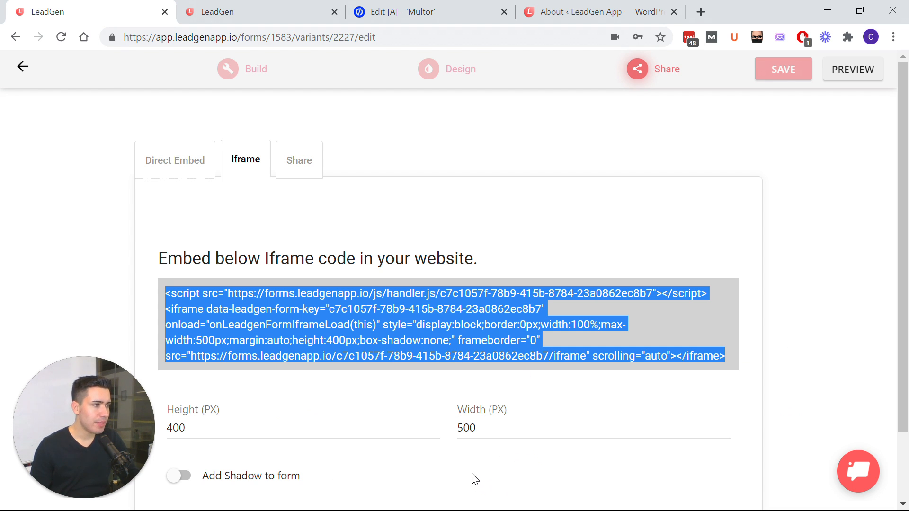
Switch back to the Multor page in Unbounce and place a custom HTML element inside the dark green box.
left_click(394, 6)
left_click(641, 256)
scroll(641, 251, "down", 3)
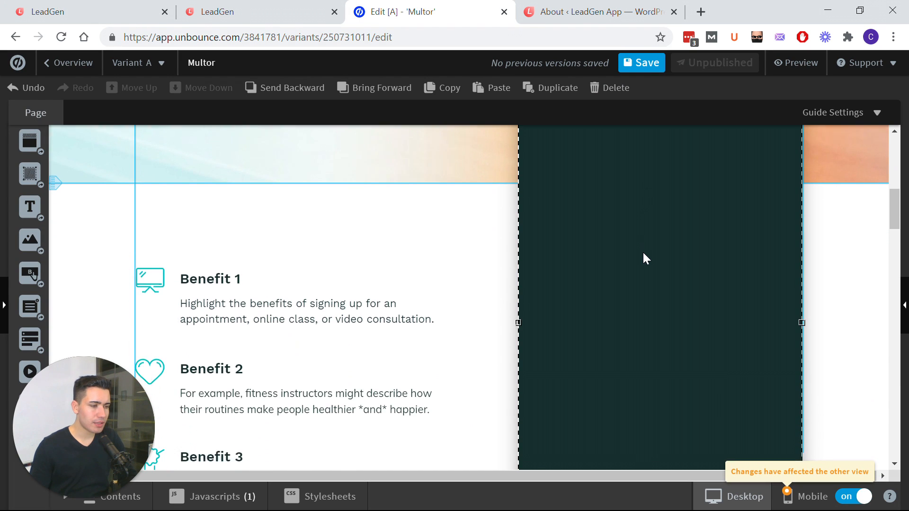
scroll(649, 298, "down", 2)
scroll(650, 305, "up", 2)
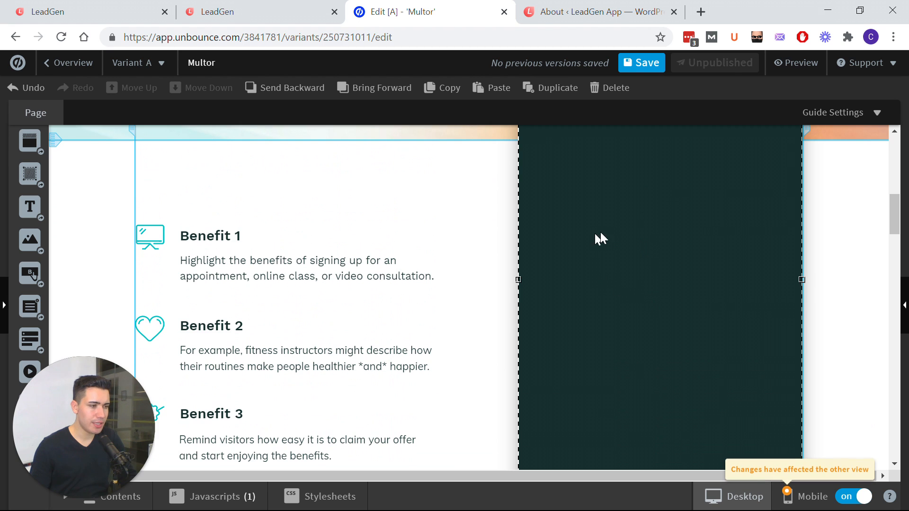
scroll(604, 242, "up", 3)
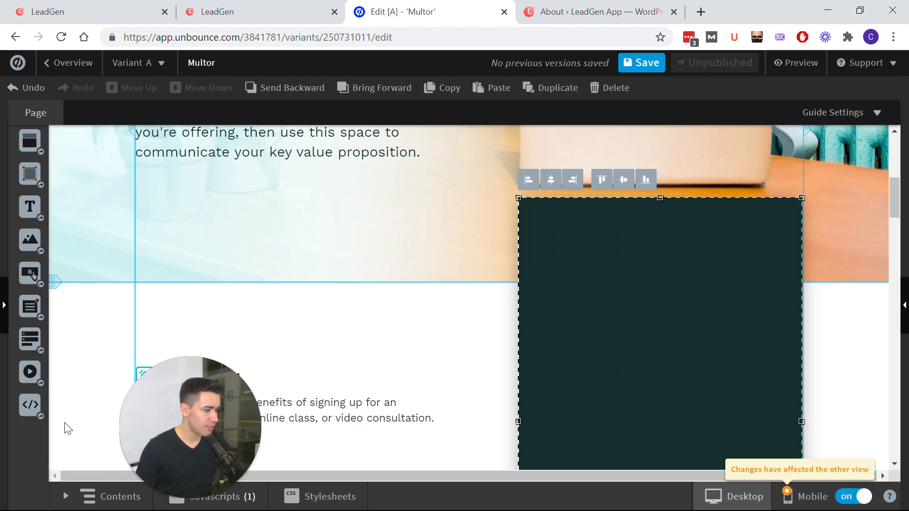
left_click_drag(28, 406, 684, 300)
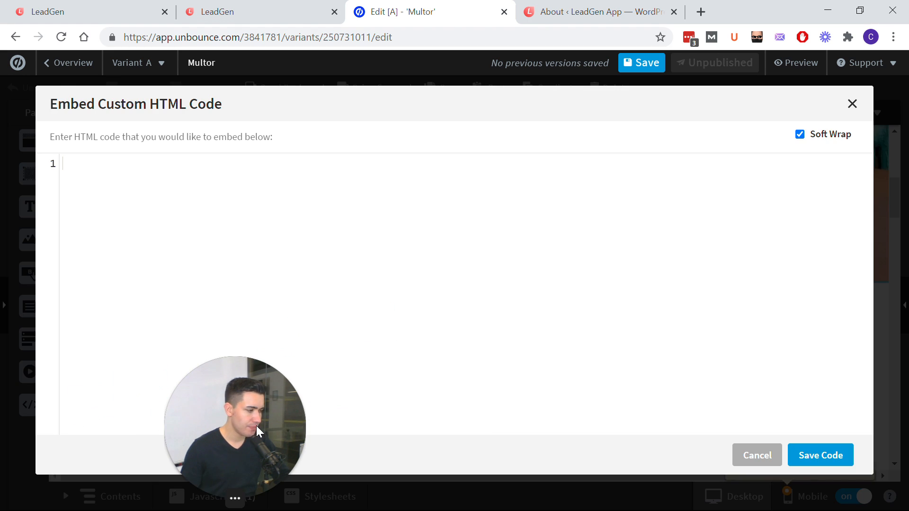
Paste the copied LeadGen iframe code into the custom HTML embed and save the code.
left_click_drag(143, 421, 105, 420)
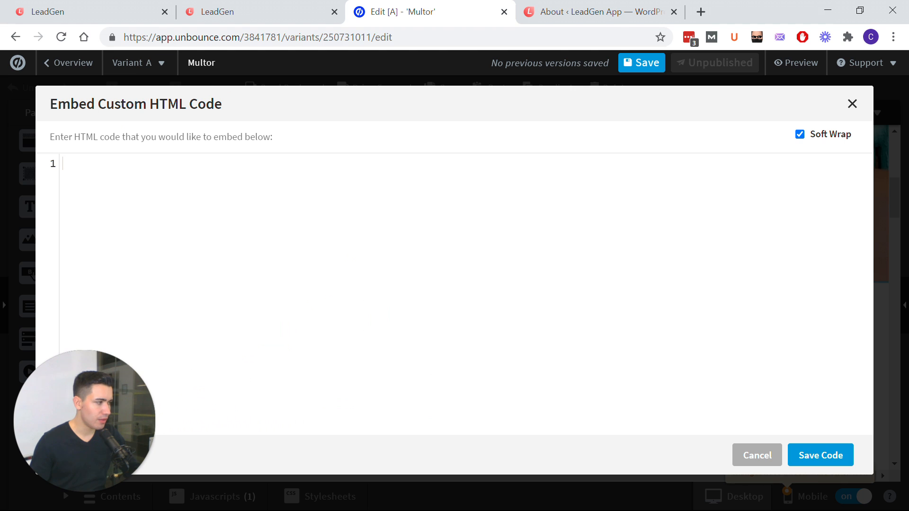
right_click(134, 169)
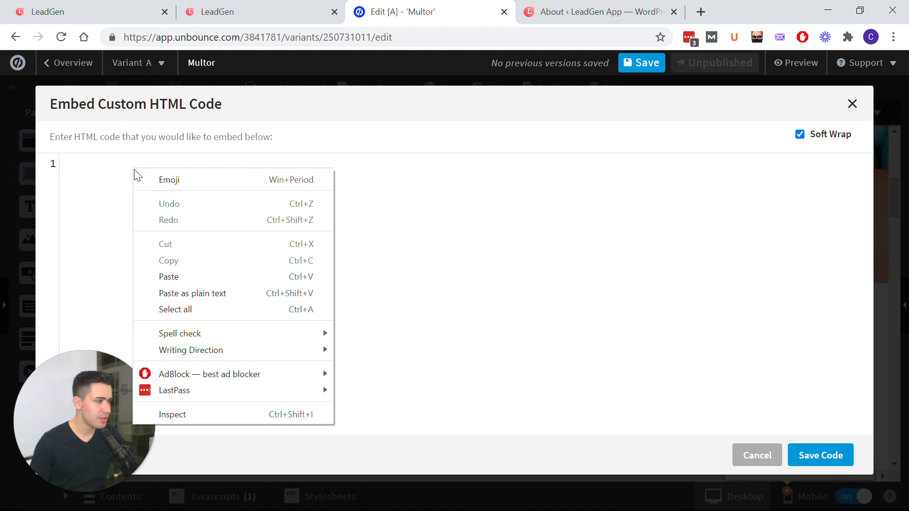
left_click(192, 276)
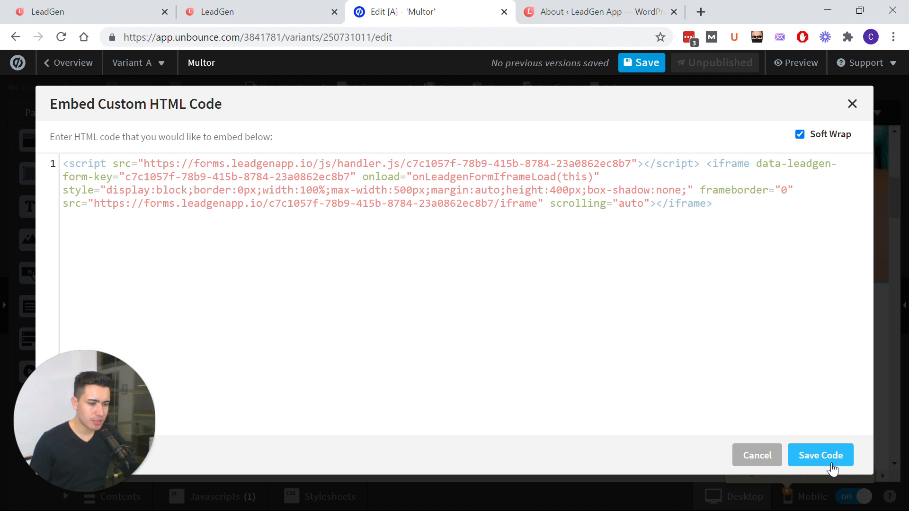
left_click(821, 456)
Move the embed placeholder to the upper part of the dark green box and widen it to nearly the box's full width.
left_click_drag(681, 358, 685, 460)
left_click_drag(734, 340, 714, 310)
left_click_drag(548, 319, 531, 319)
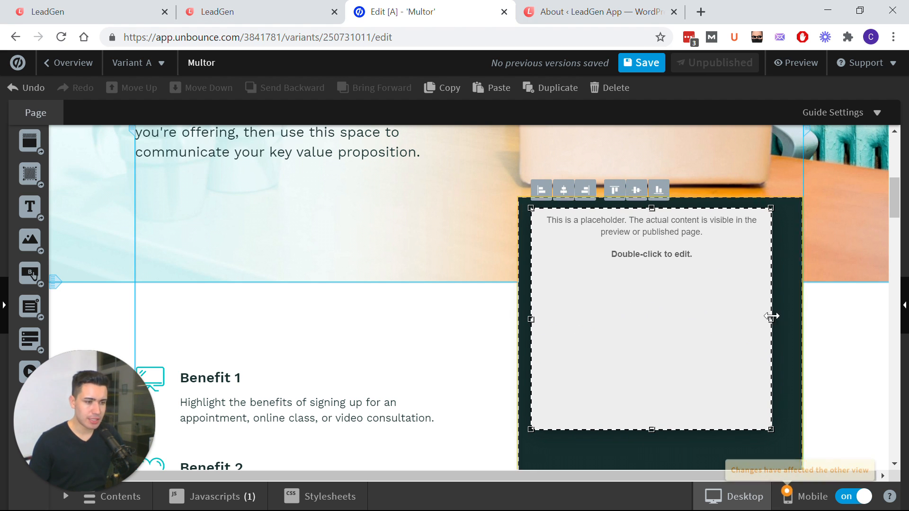
left_click_drag(772, 316, 785, 319)
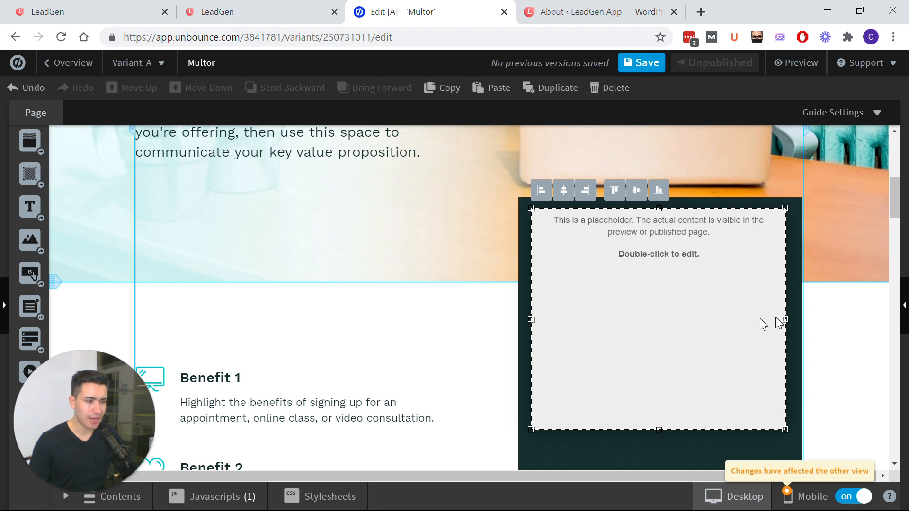
left_click_drag(532, 319, 526, 319)
left_click_drag(787, 319, 796, 320)
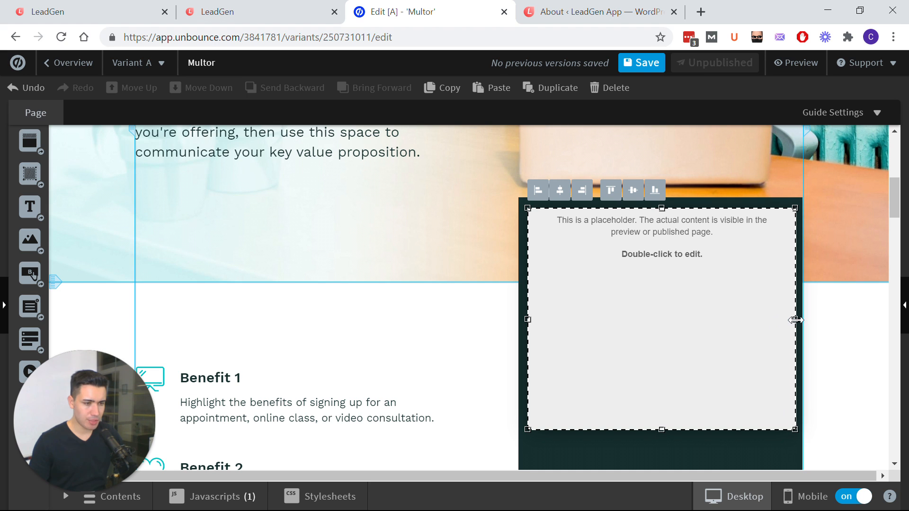
Extend the embed placeholder down to just above the dark green box's lower edge and save the page.
left_click_drag(662, 430, 665, 468)
scroll(716, 341, "down", 3)
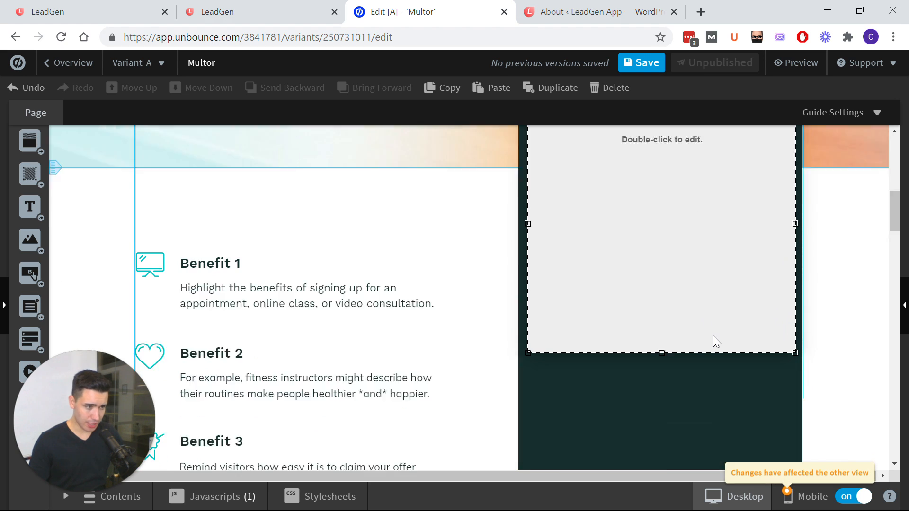
scroll(713, 342, "down", 3)
left_click_drag(659, 256, 654, 409)
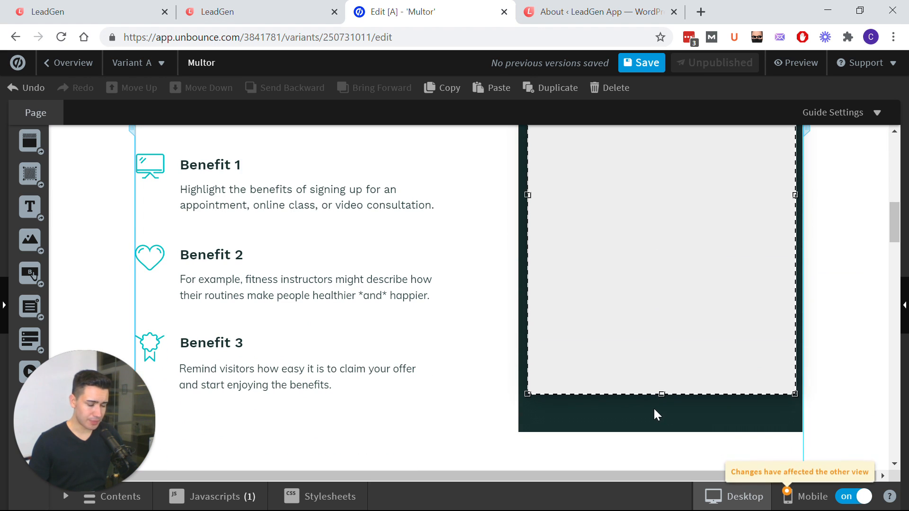
scroll(676, 397, "up", 6)
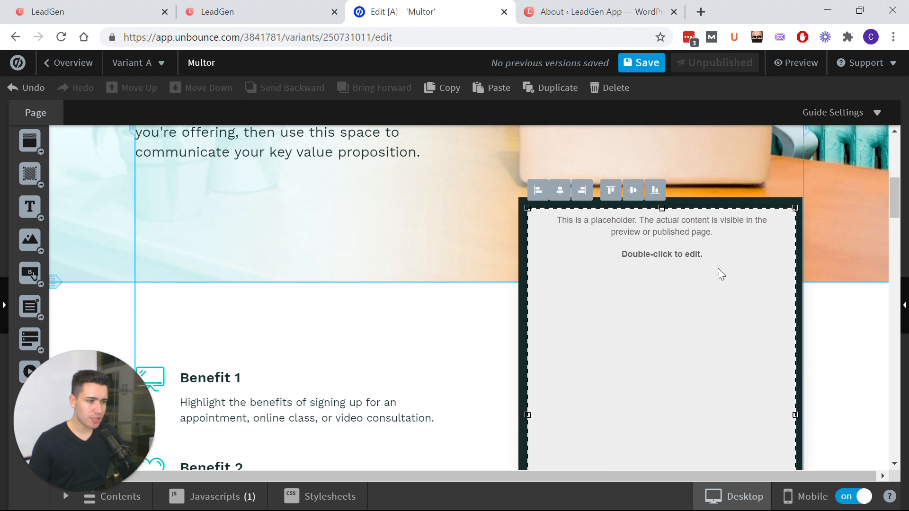
left_click(642, 65)
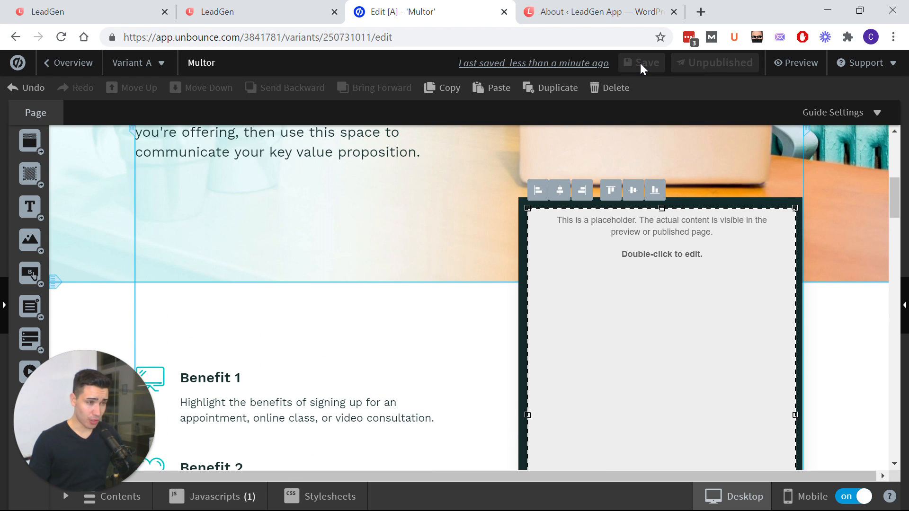
Preview the landing page and check how the embedded consultation form fits inside the dark green box.
left_click(796, 62)
scroll(822, 181, "down", 8)
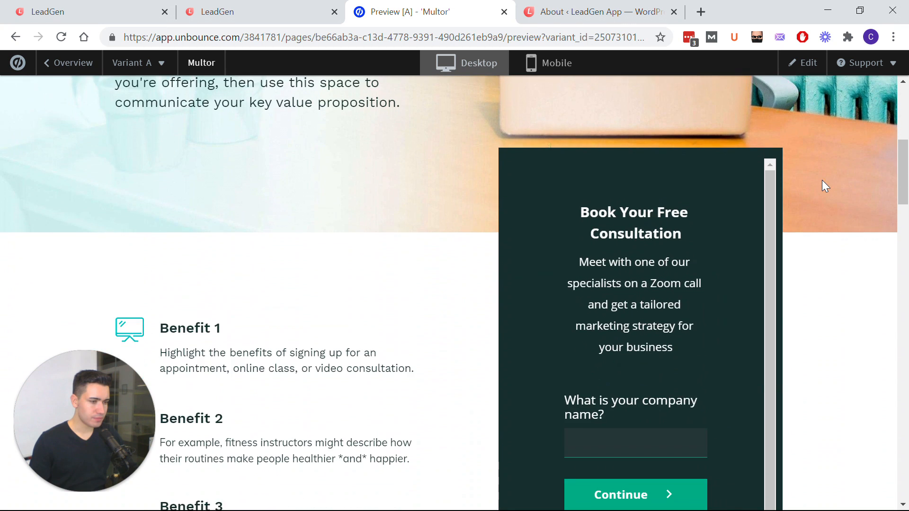
scroll(826, 186, "up", 2)
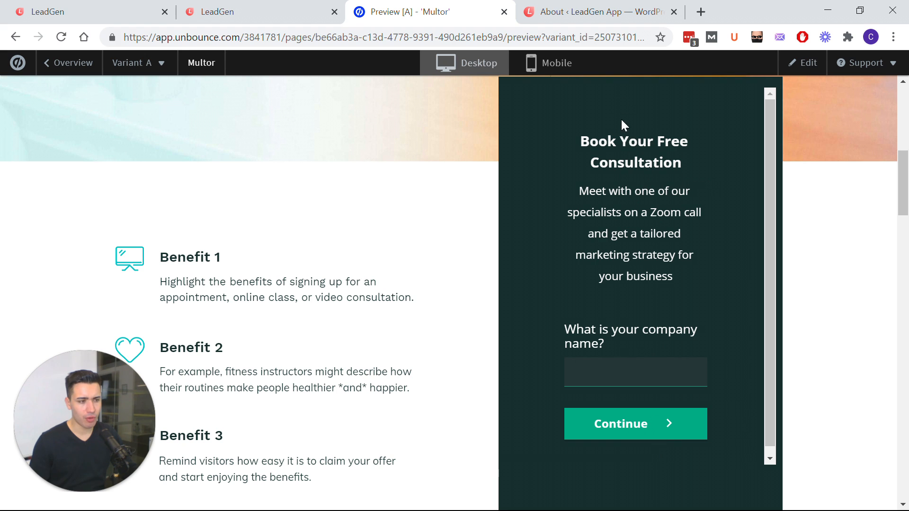
scroll(646, 231, "down", 1)
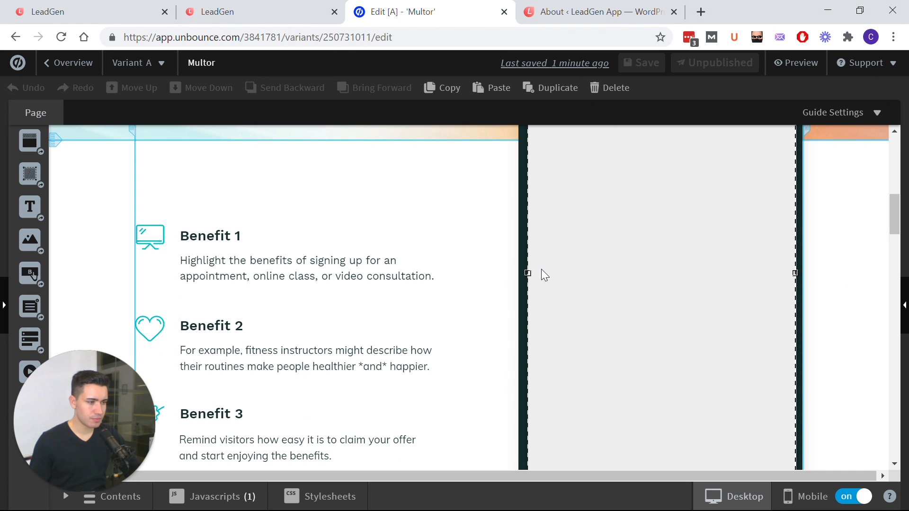
Widen the embed placeholder well past the dark green box's left side and out to its right edge, and save the page.
left_click(541, 269)
scroll(529, 357, "up", 2)
left_click_drag(529, 343, 478, 344)
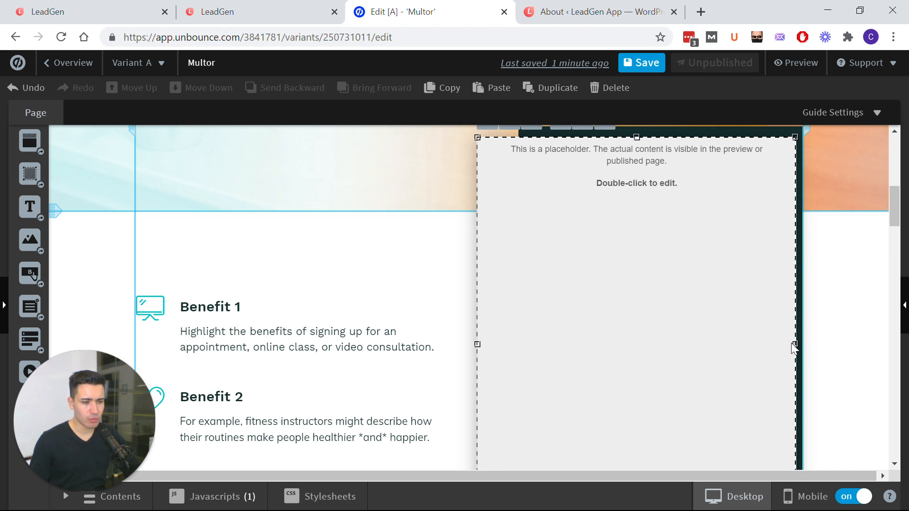
mouse_move(800, 342)
left_mouse_down()
mouse_move(851, 339)
mouse_move(802, 344)
left_mouse_up()
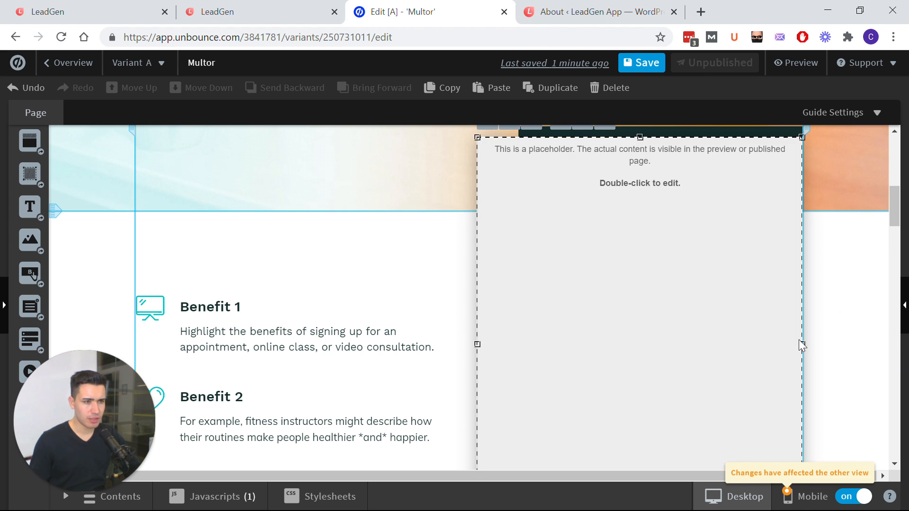
left_click_drag(477, 344, 463, 343)
left_click(646, 63)
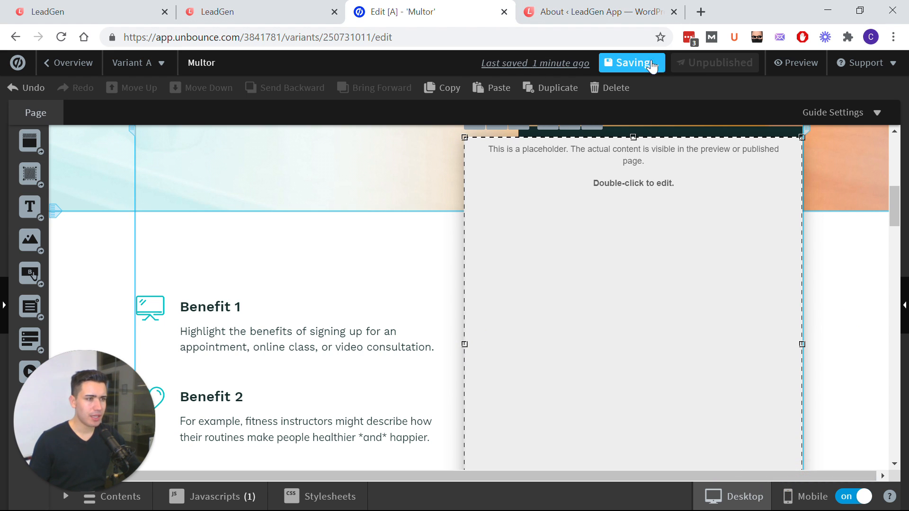
Open the page preview in a new tab and examine the embedded form's width and its heading and description.
right_click(798, 63)
left_click(809, 71)
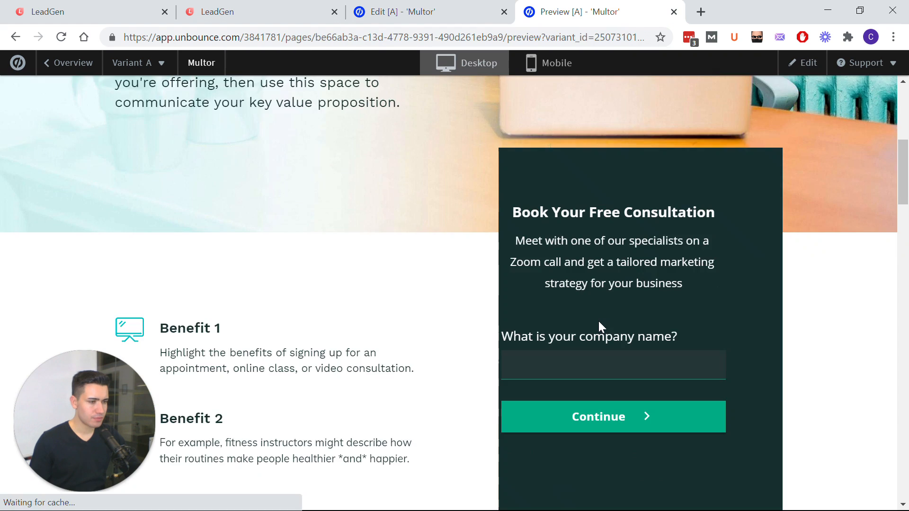
scroll(599, 322, "down", 1)
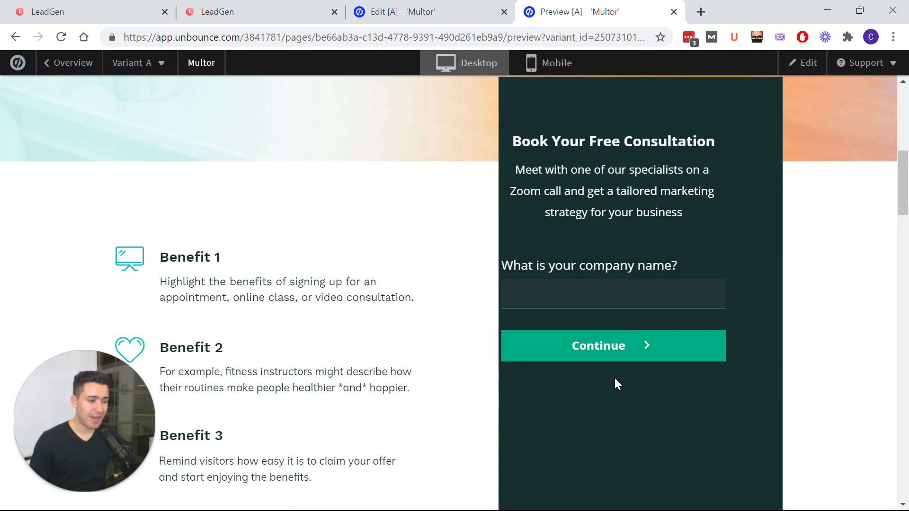
left_click_drag(563, 141, 630, 233)
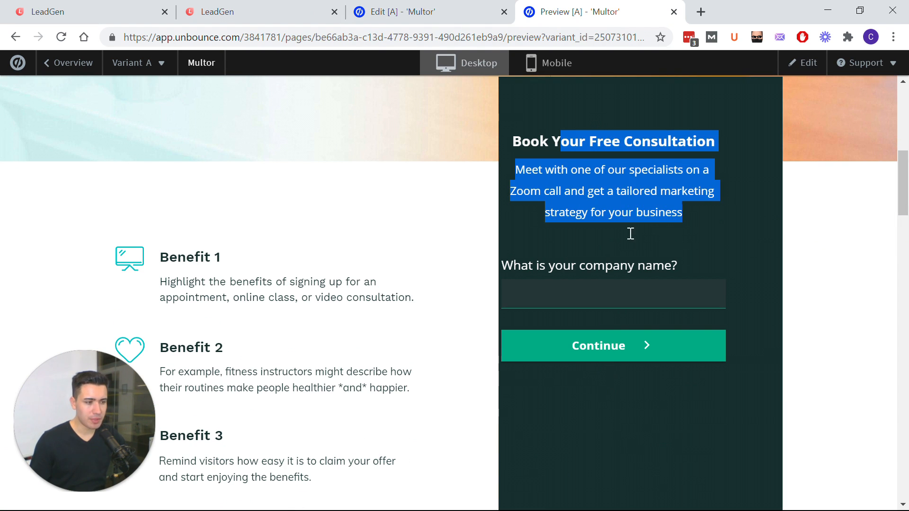
left_click(747, 374)
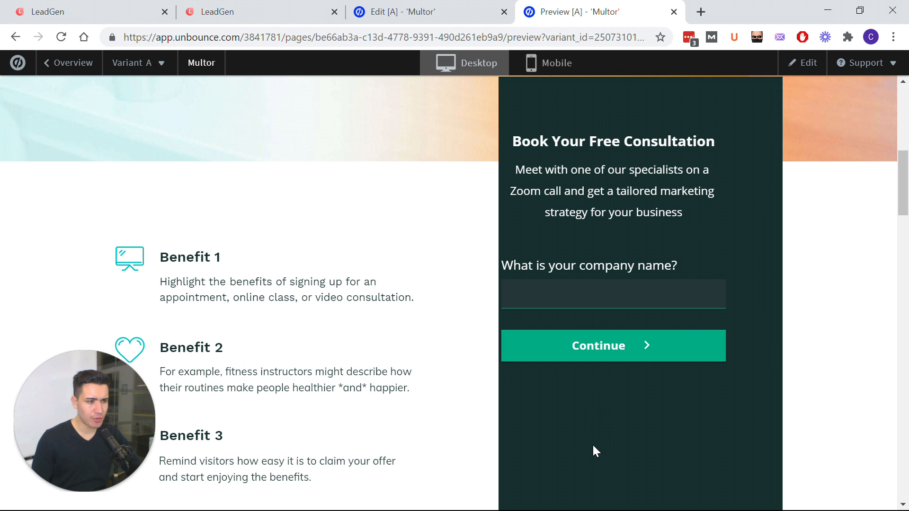
scroll(668, 418, "up", 1)
scroll(669, 417, "down", 1)
In the page editor, lower the embed placeholder's top edge to just above the Benefit 1 heading, comparing it with the preview.
left_click(405, 13)
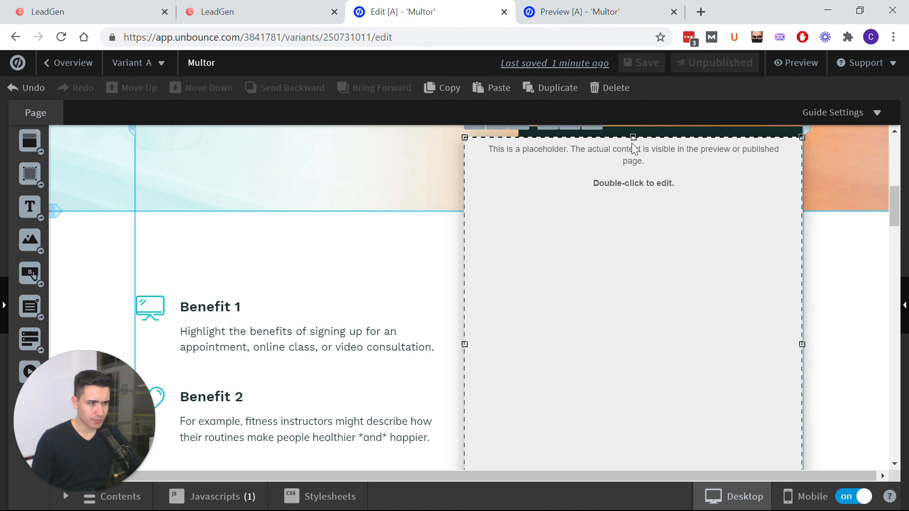
left_click_drag(635, 138, 634, 260)
left_click(611, 11)
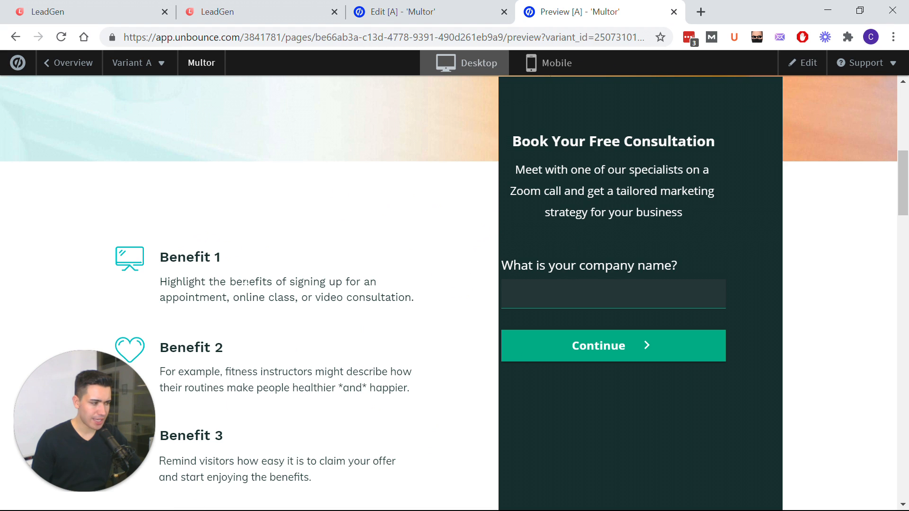
left_click(400, 10)
mouse_move(633, 262)
left_mouse_down()
mouse_move(634, 279)
mouse_move(633, 272)
left_mouse_up()
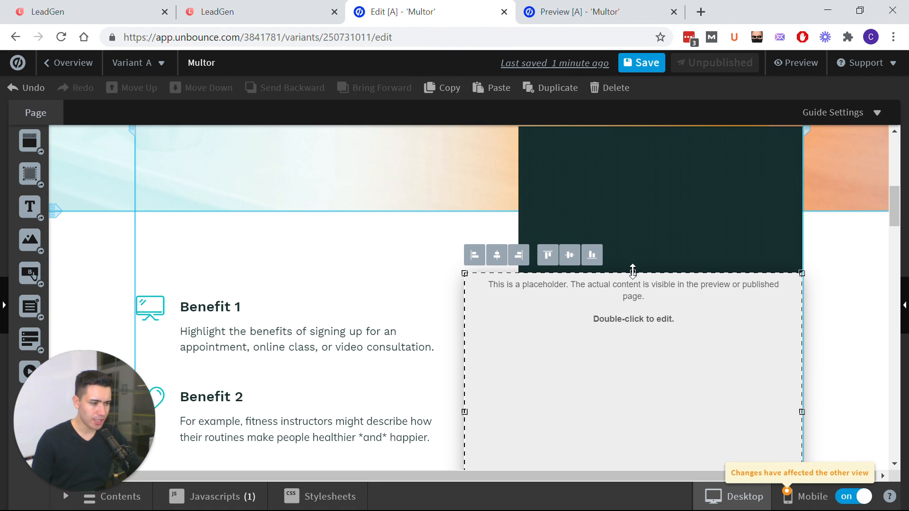
left_click(565, 6)
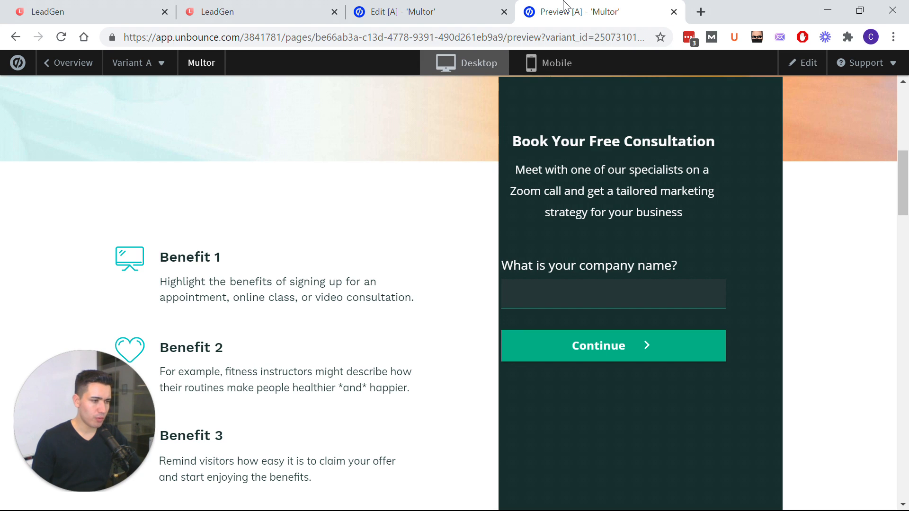
Resize the dark green box so it frames the embed placeholder with a narrow margin, and save the page.
left_click(441, 9)
scroll(705, 417, "down", 5)
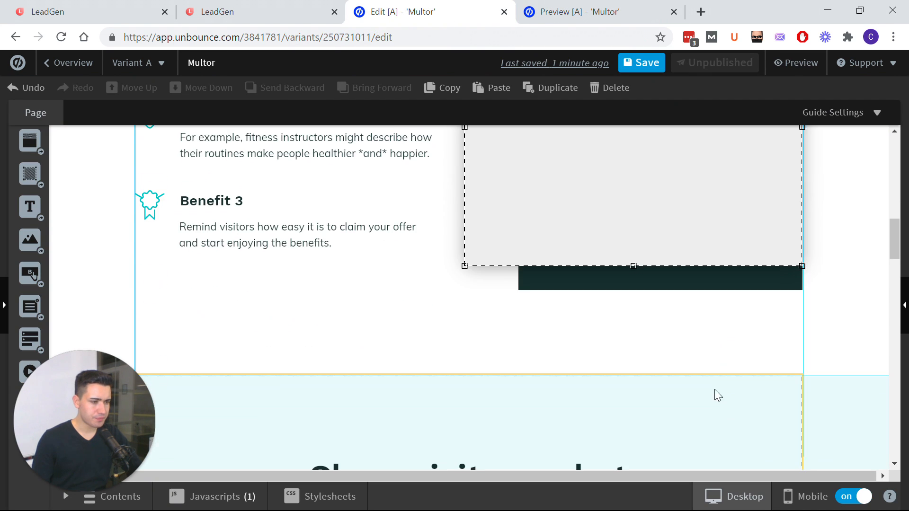
scroll(719, 396, "up", 2)
mouse_move(632, 338)
left_mouse_down()
mouse_move(635, 367)
mouse_move(633, 332)
left_mouse_up()
left_click(642, 351)
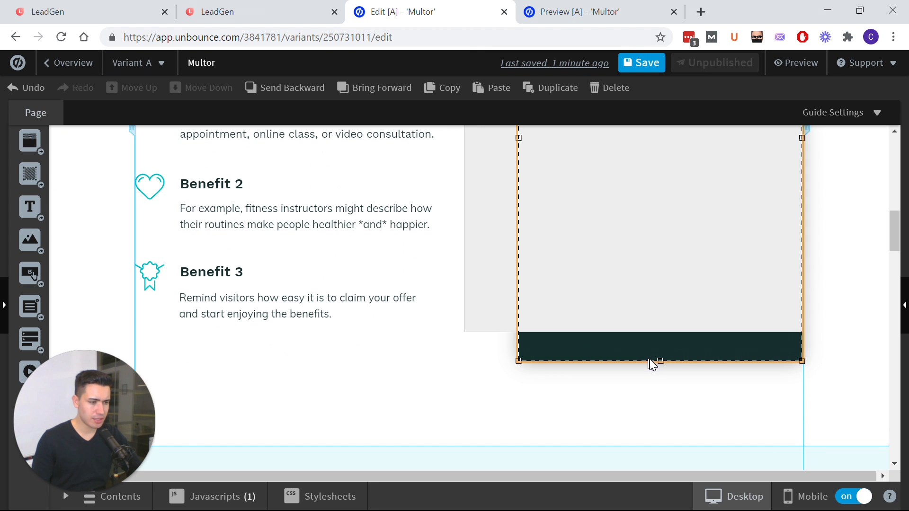
left_click_drag(658, 362, 658, 337)
left_click(629, 6)
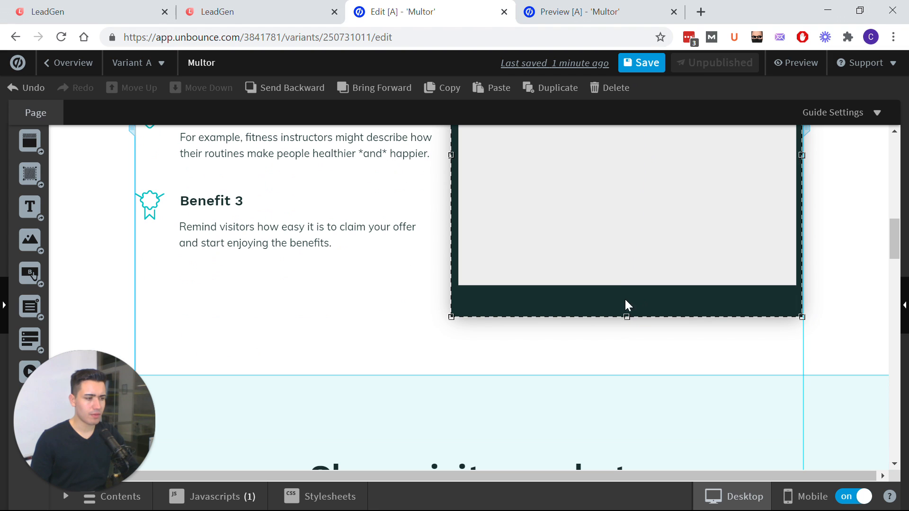
left_click_drag(625, 305, 627, 297)
left_click(642, 63)
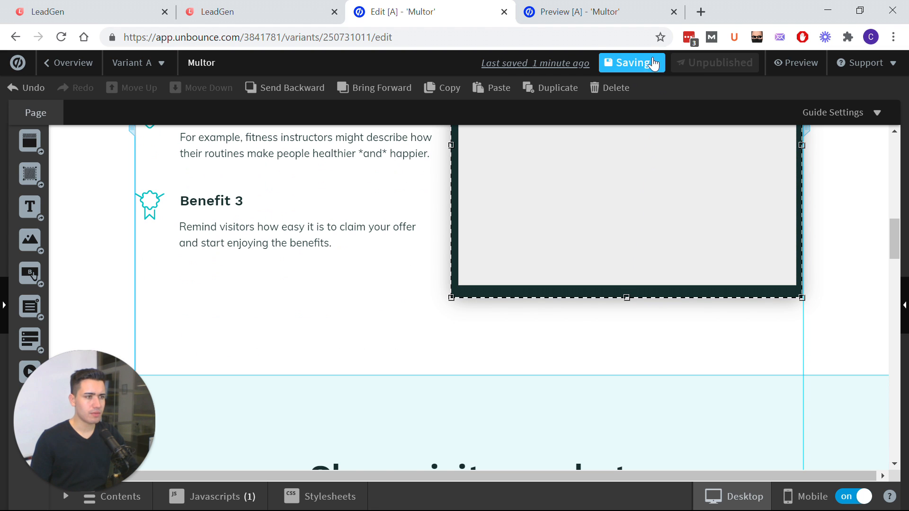
Open a fresh page preview in a new tab and inspect the form inside the resized box.
right_click(800, 63)
left_click(822, 77)
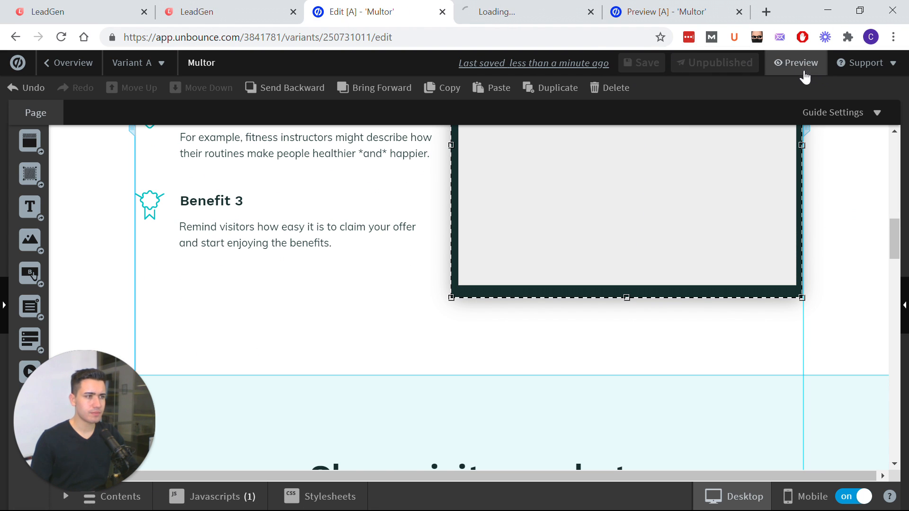
left_click(537, 5)
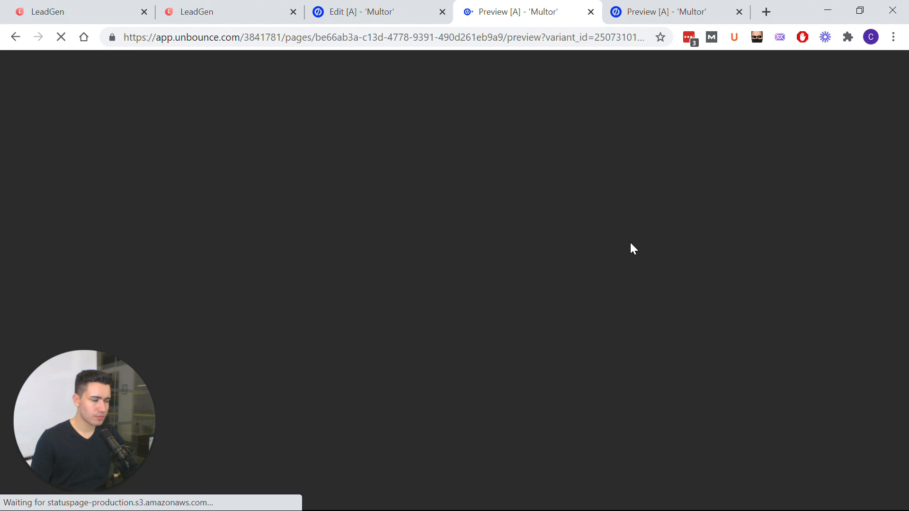
scroll(630, 247, "down", 10)
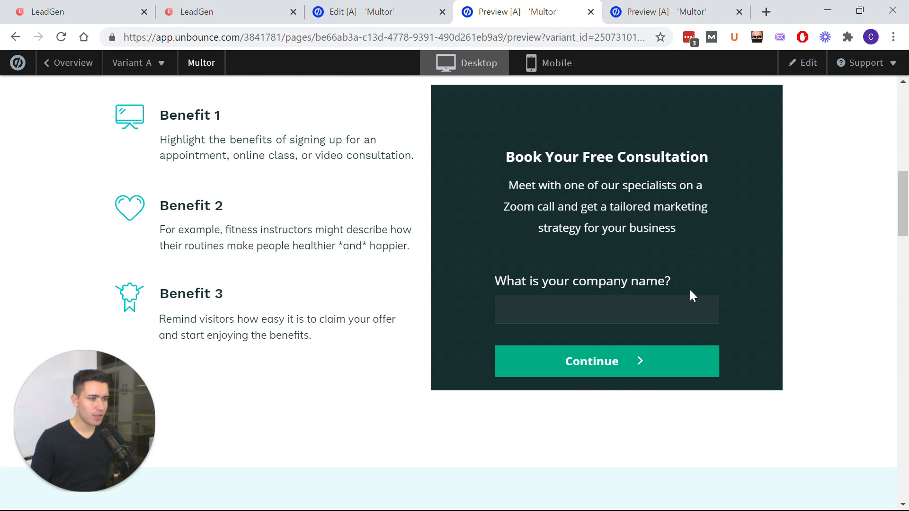
scroll(705, 301, "up", 2)
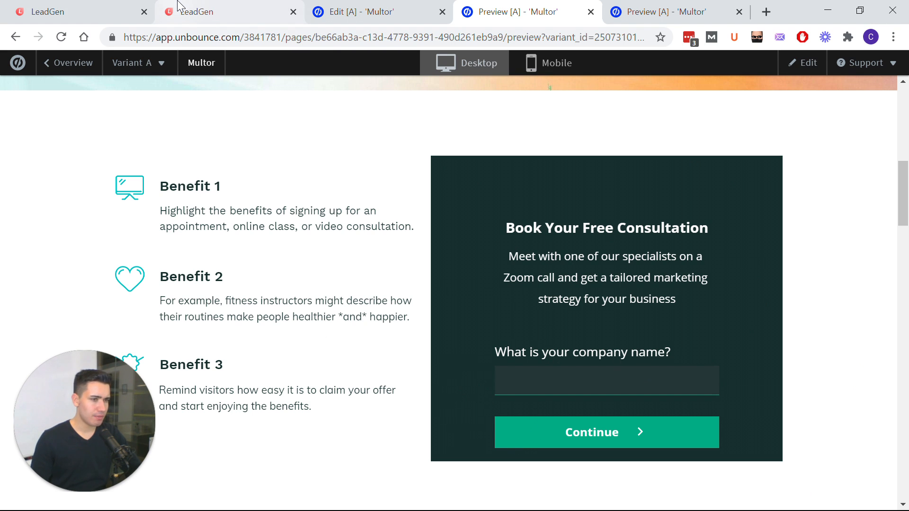
Remove the dark green box behind the embed and check the form in a new page preview.
left_click(351, 12)
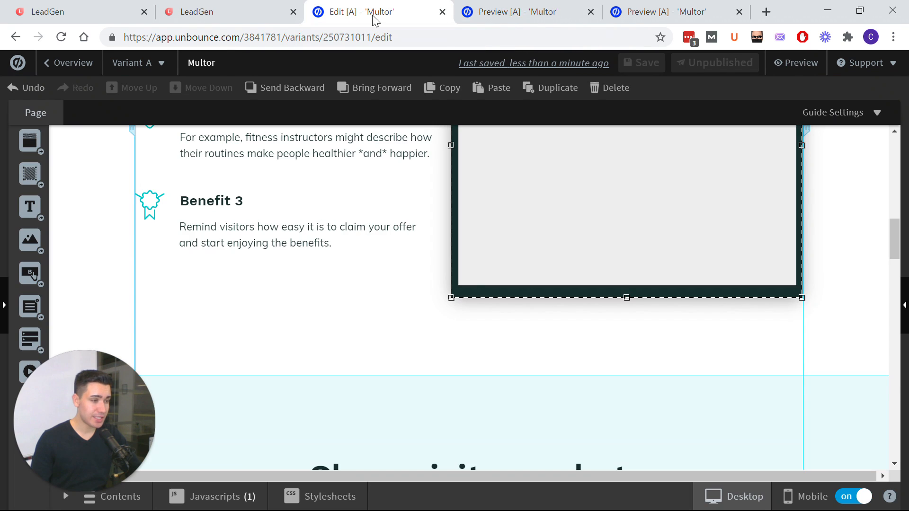
scroll(522, 289, "up", 3)
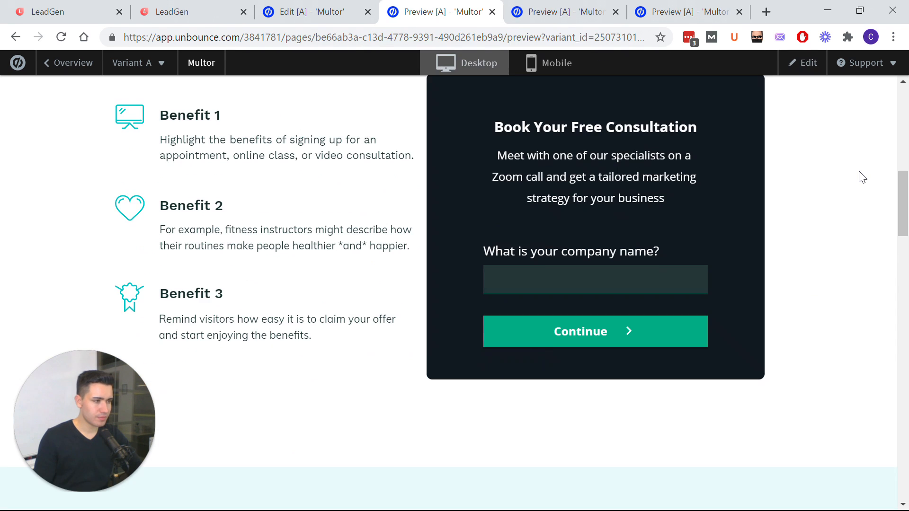
scroll(859, 171, "up", 1)
scroll(859, 171, "down", 1)
scroll(862, 177, "up", 2)
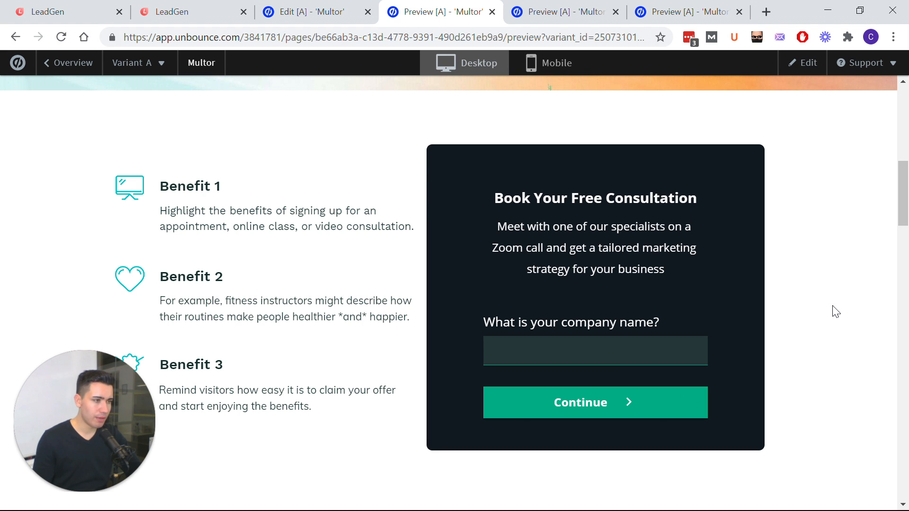
Test the embedded form by entering "sdgsdg" as the company name and moving between its first two steps.
left_click(627, 346)
type("sdgsdg")
left_click(598, 410)
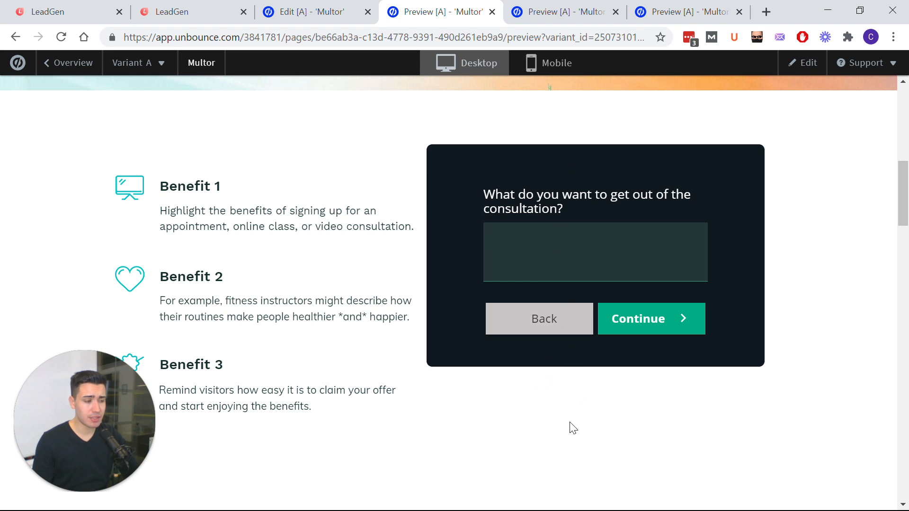
left_click(557, 326)
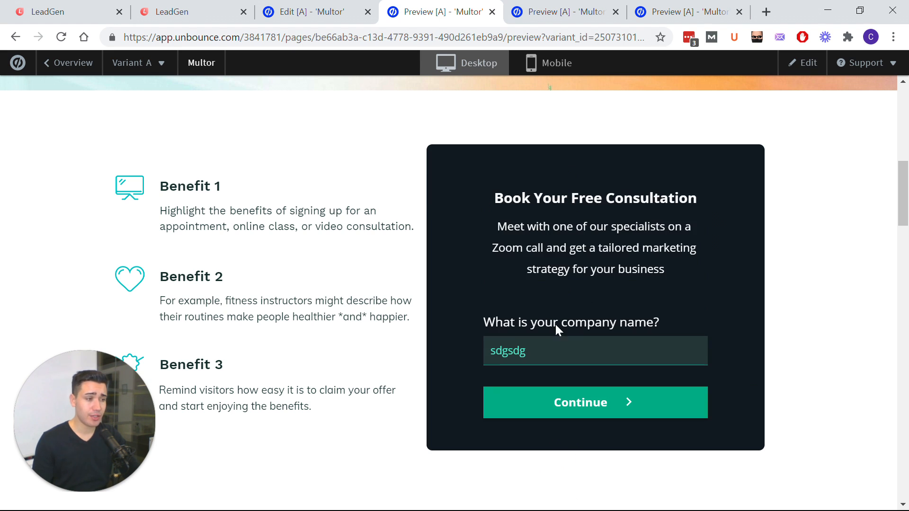
left_click(601, 404)
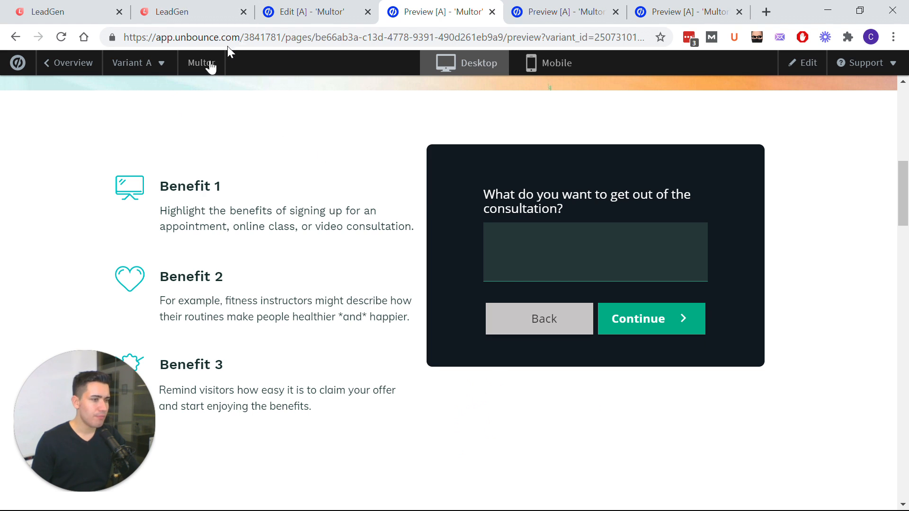
Switch to the LeadGen form editor and look through the form's background, border and spacing settings.
left_click(231, 8)
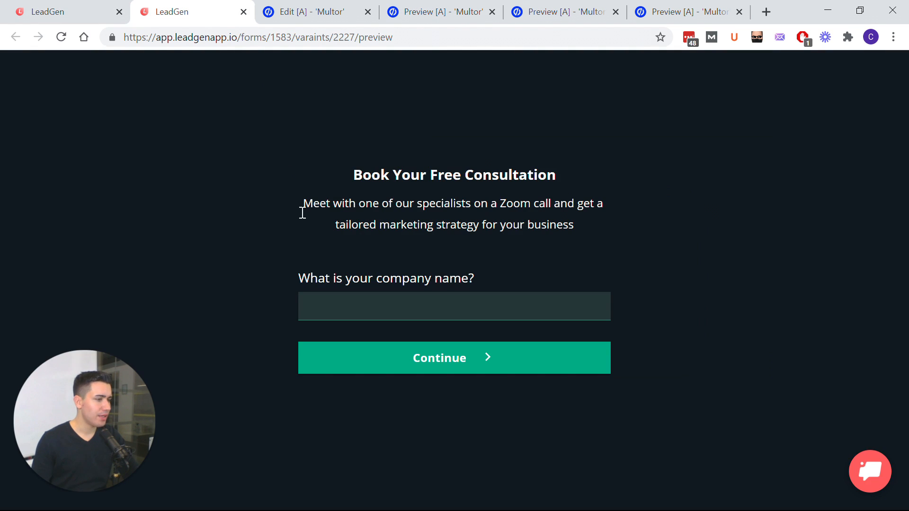
left_click(61, 7)
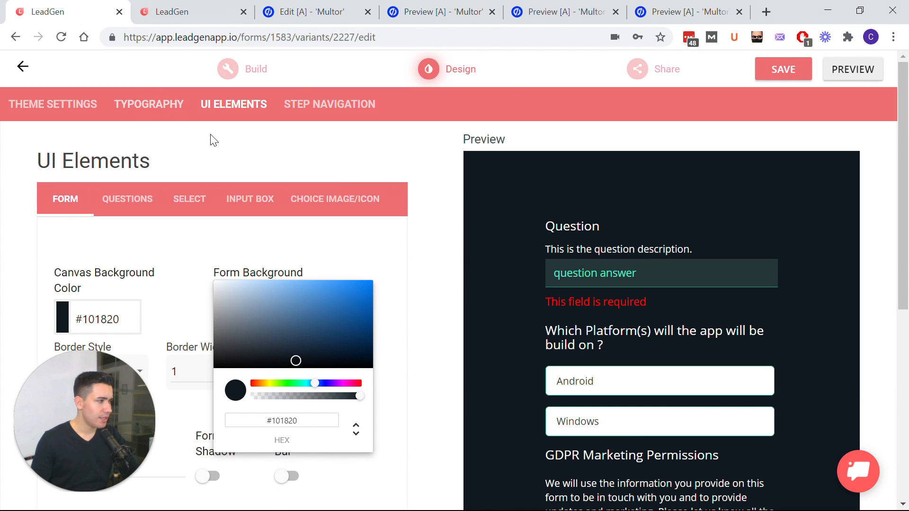
left_click(212, 138)
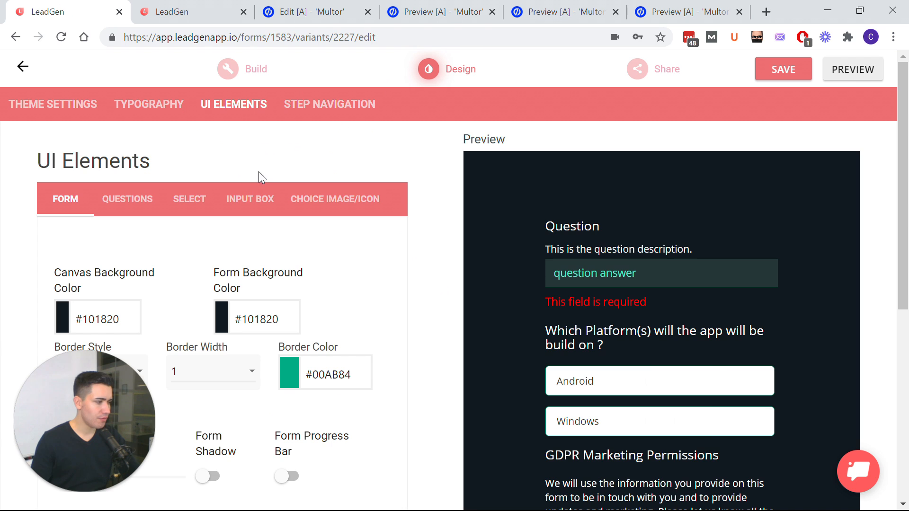
scroll(268, 163, "down", 5)
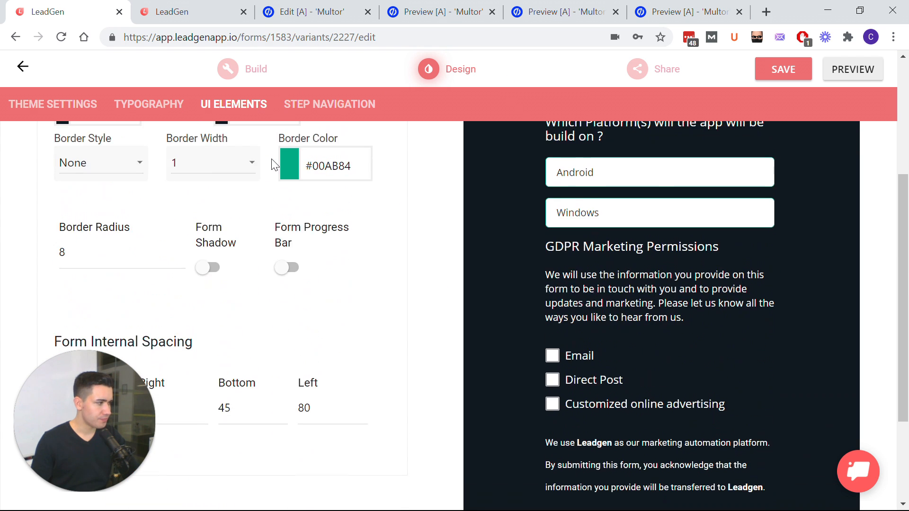
scroll(272, 161, "up", 5)
Turn on Static Height for the form in the theme settings and save the form.
left_click(67, 108)
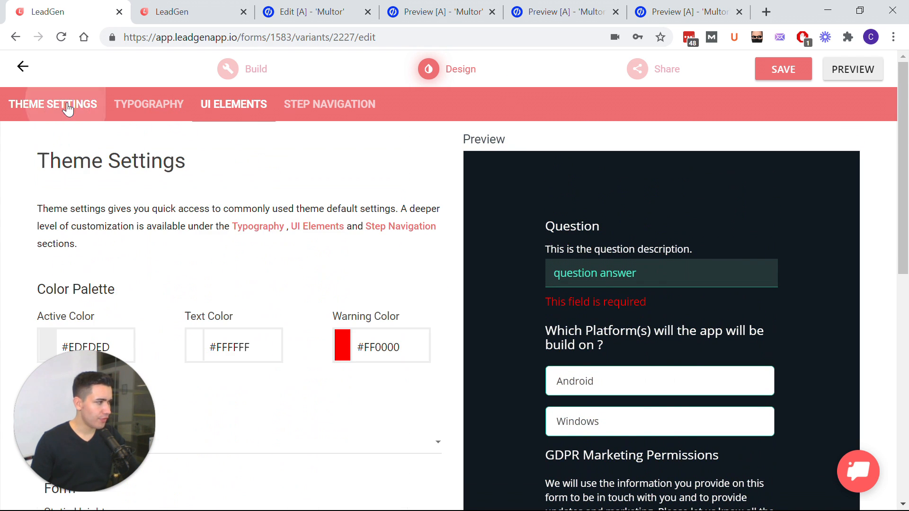
scroll(142, 154, "down", 6)
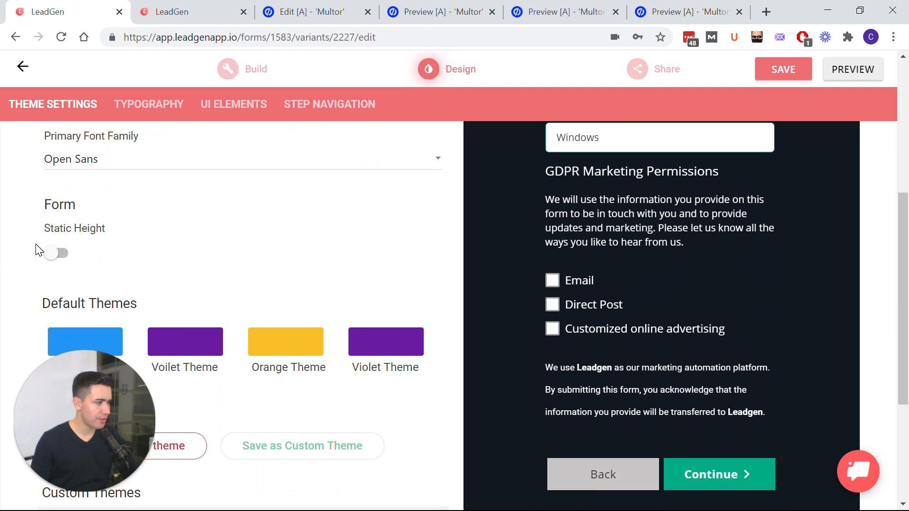
left_click(56, 253)
left_click(56, 253)
left_click(56, 253)
left_click(784, 69)
Switch to the existing Unbounce page preview, reload it and inspect the embedded consultation form beside the benefits.
left_click(564, 12)
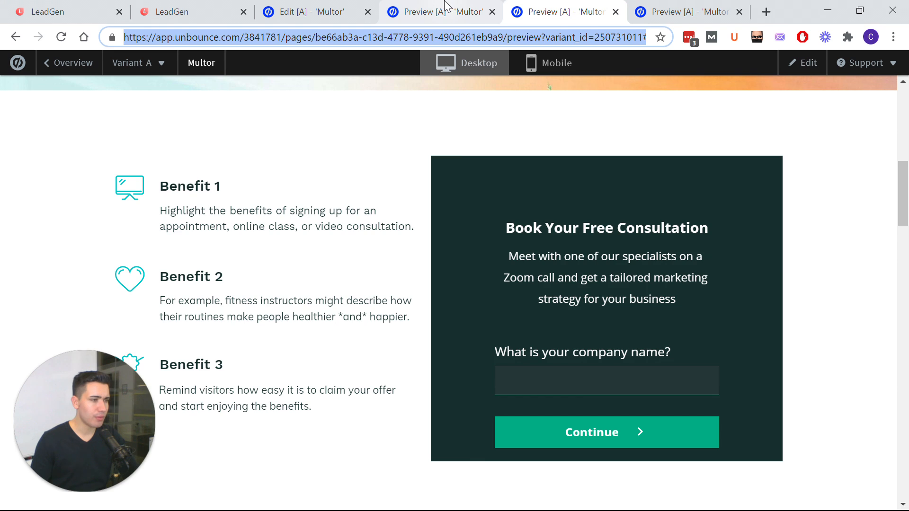
left_click(445, 7)
left_click(415, 36)
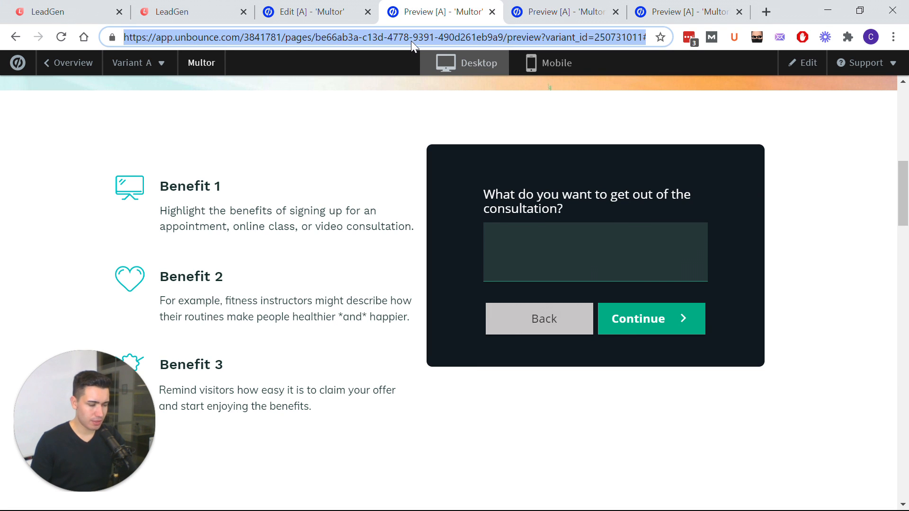
key("Return")
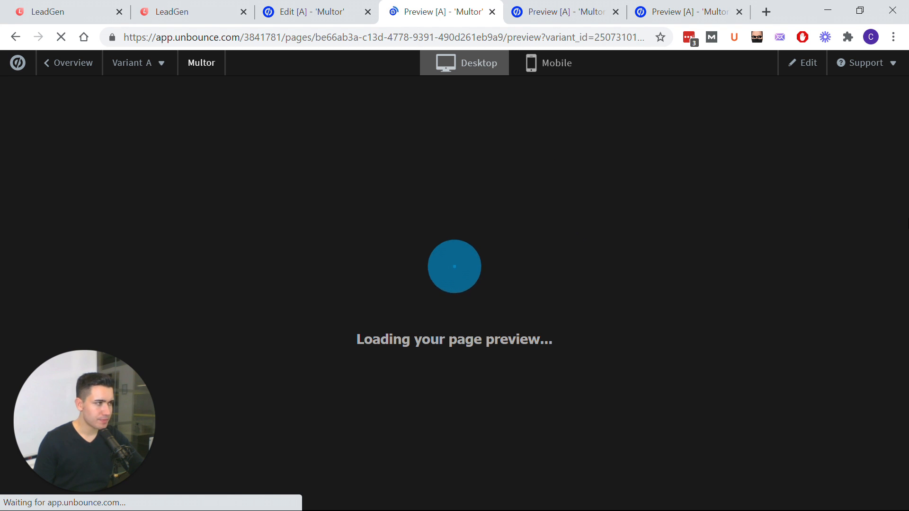
scroll(819, 285, "down", 12)
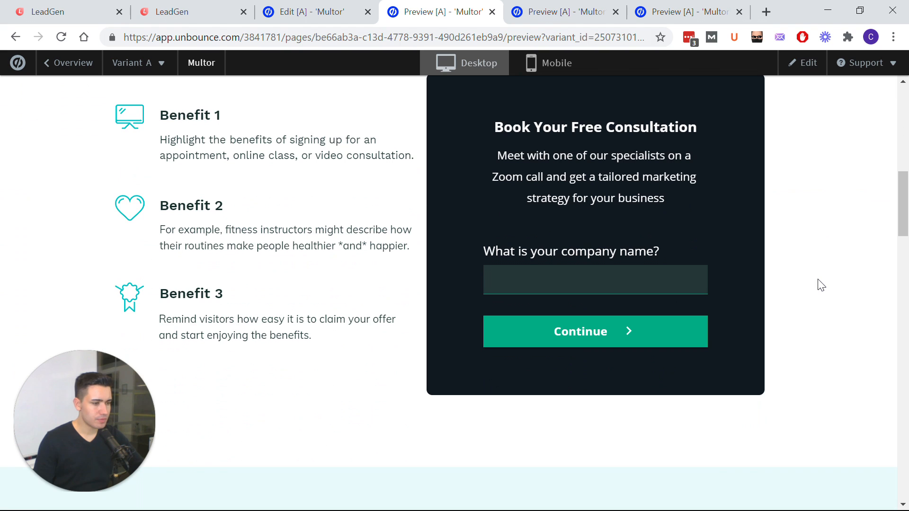
scroll(821, 284, "up", 2)
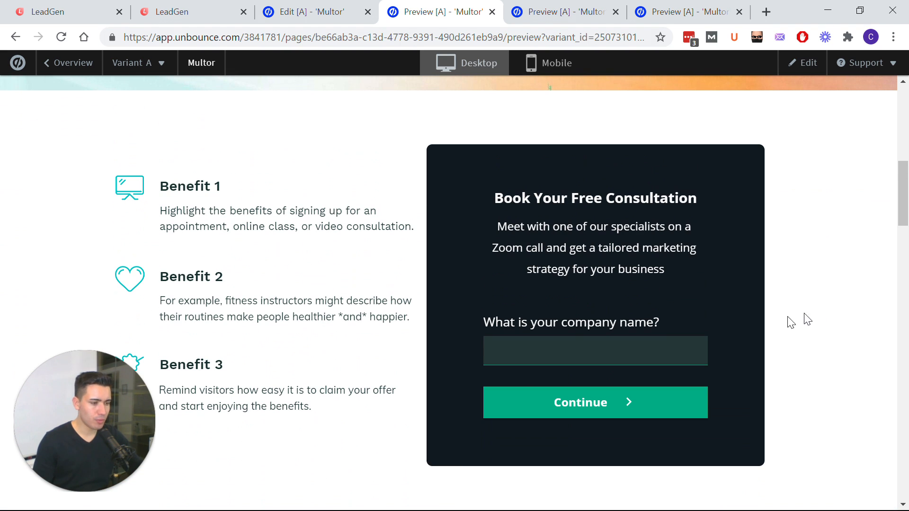
Enter "sdfsdf" as the company name in the embedded form, continue to the second step and check the form's height.
left_click(649, 349)
type("sdfsd")
left_click(640, 393)
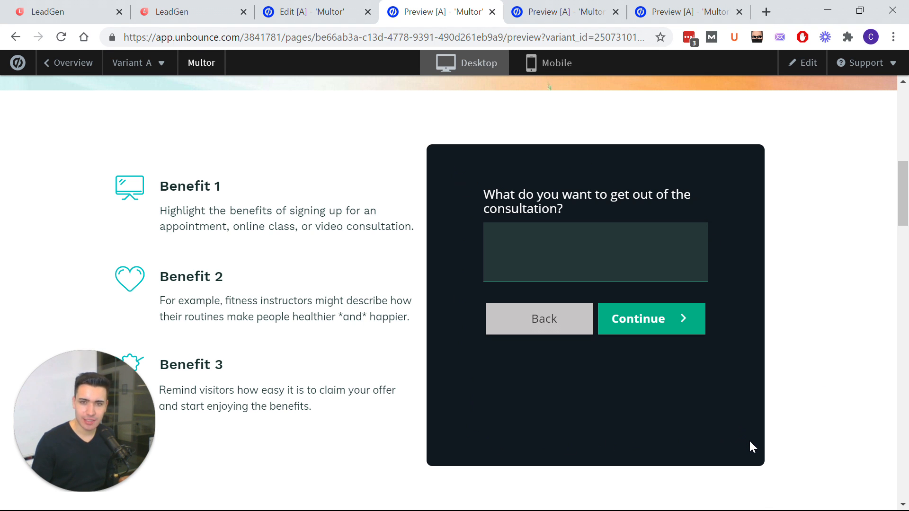
scroll(749, 445, "up", 9)
scroll(751, 447, "down", 6)
scroll(750, 443, "down", 4)
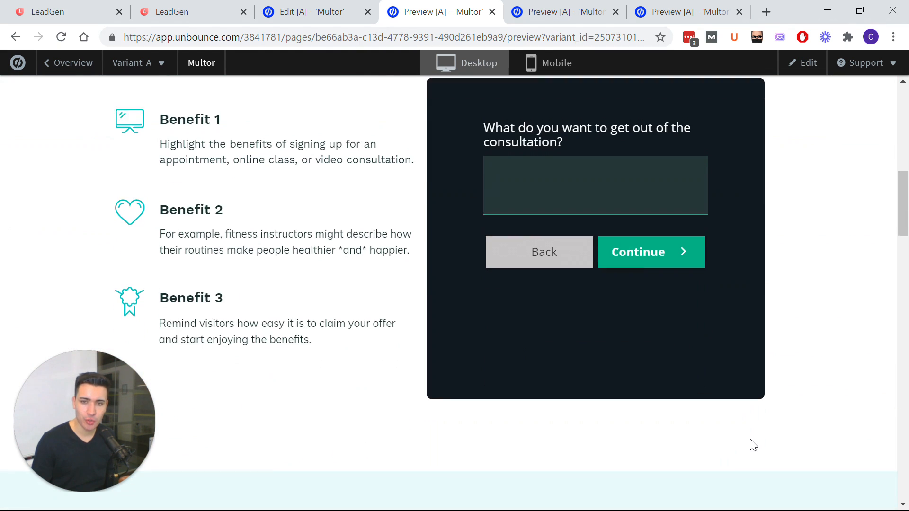
scroll(744, 417, "up", 1)
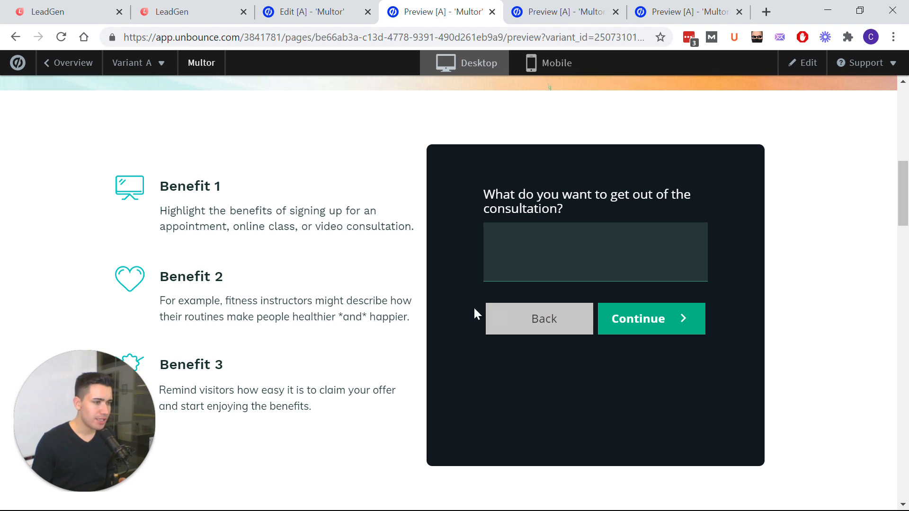
Answer the consultation question with "sdg", continue to the contact details step and return to the form's first step.
left_click(591, 258)
type("sdg")
left_click(653, 321)
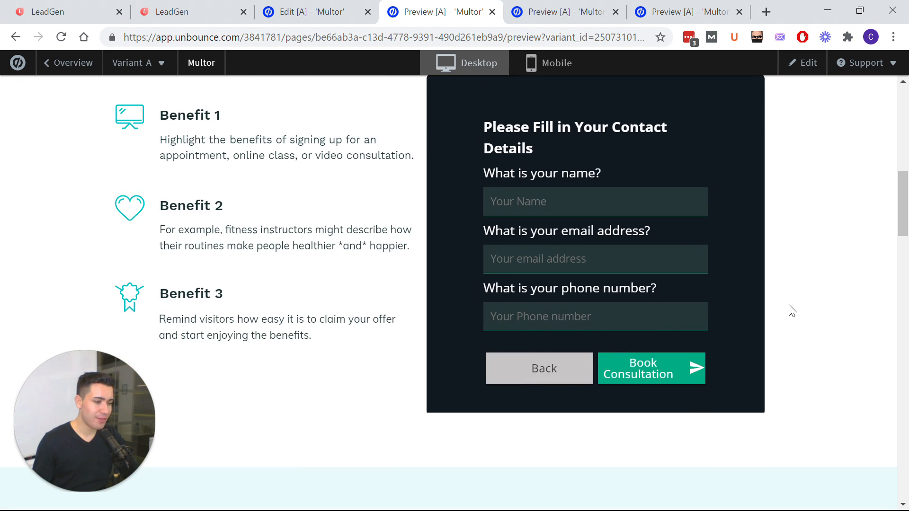
scroll(773, 326, "up", 1)
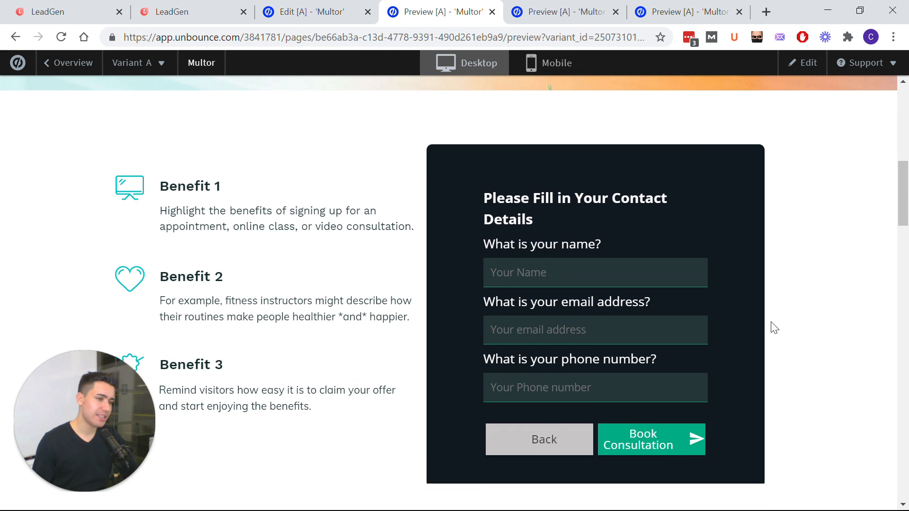
left_click(540, 440)
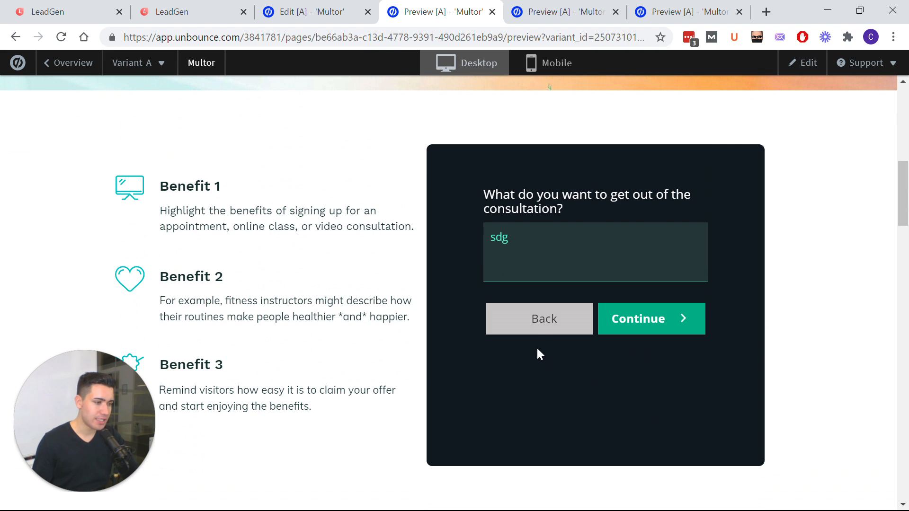
left_click(527, 322)
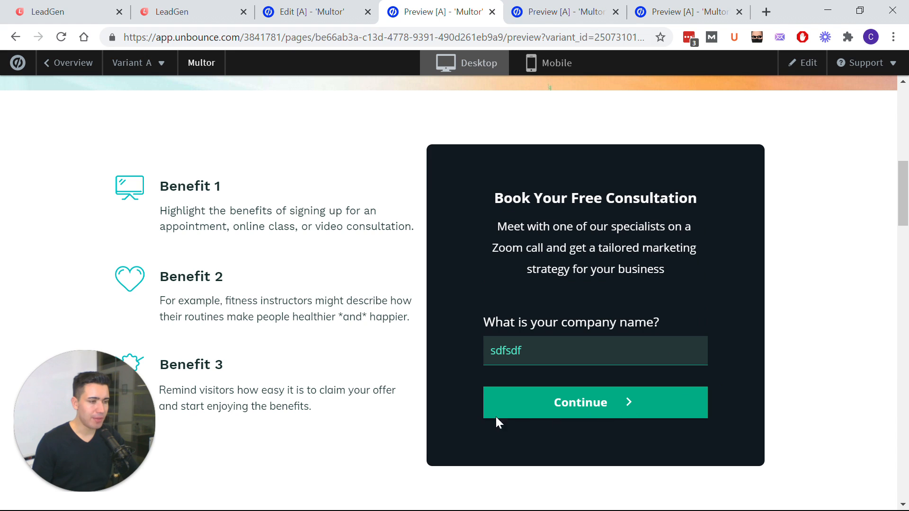